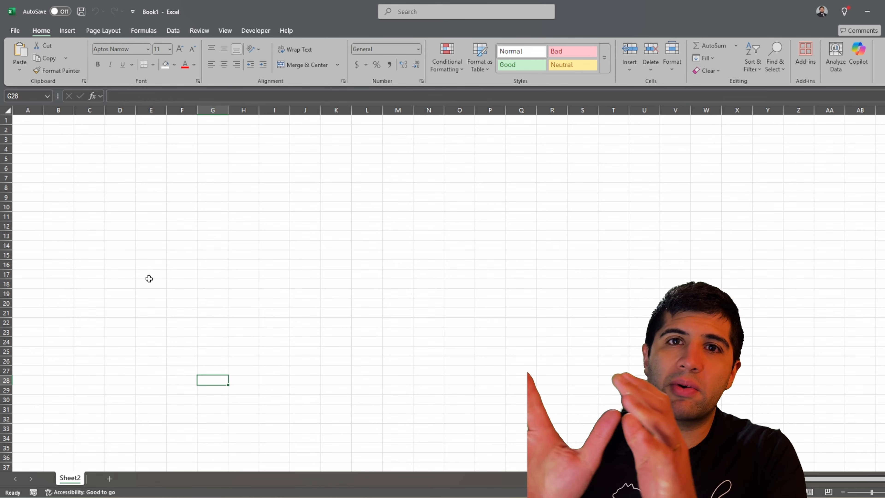
Rename the worksheet to Income and paste the headers Posting Date, Description and Amount ($) into row 1.
{"action": "right_click", "coordinate": [70, 479]}
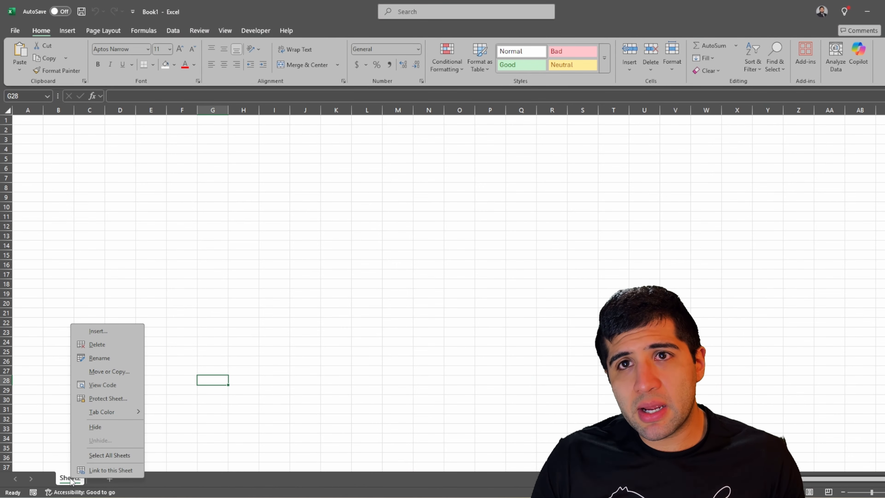
{"action": "left_click", "coordinate": [94, 360]}
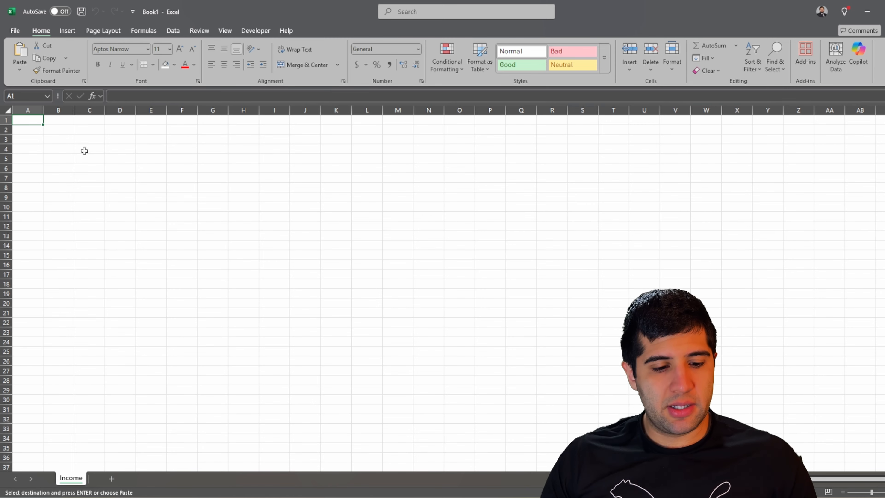
{"action": "key", "text": "Return"}
{"action": "left_click", "coordinate": [102, 210]}
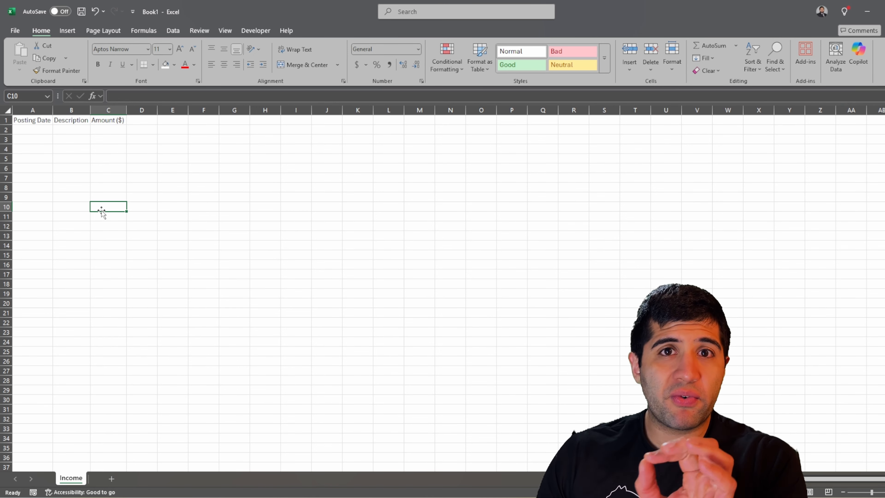
Enter the posting date 2025-02-14 in cell A2.
{"action": "left_click", "coordinate": [48, 131]}
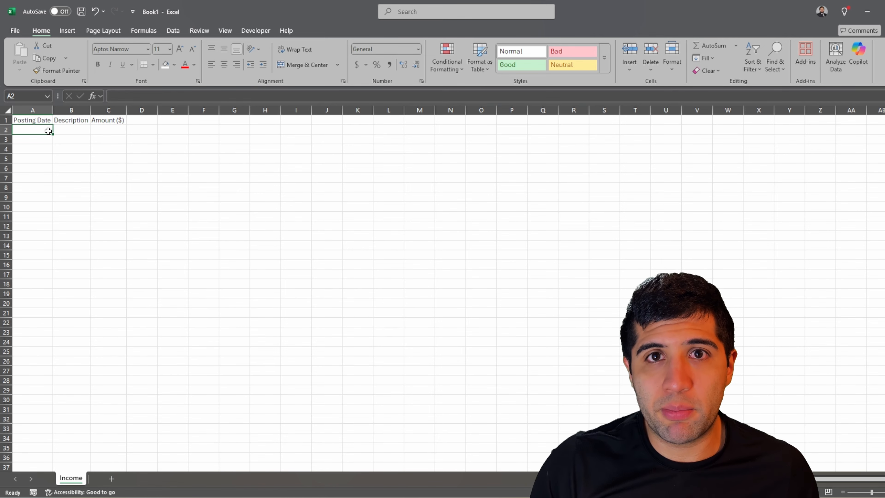
{"action": "type", "text": "2025-02-14"}
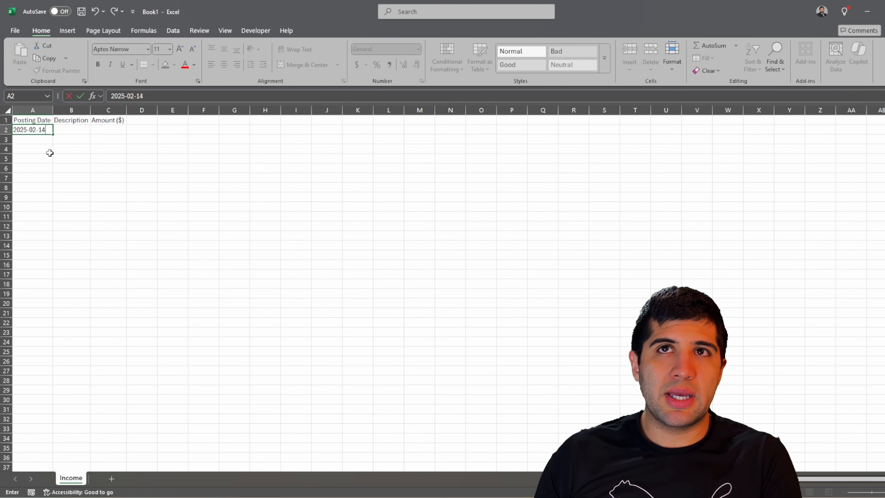
{"action": "left_click", "coordinate": [52, 147]}
{"action": "left_click", "coordinate": [50, 130]}
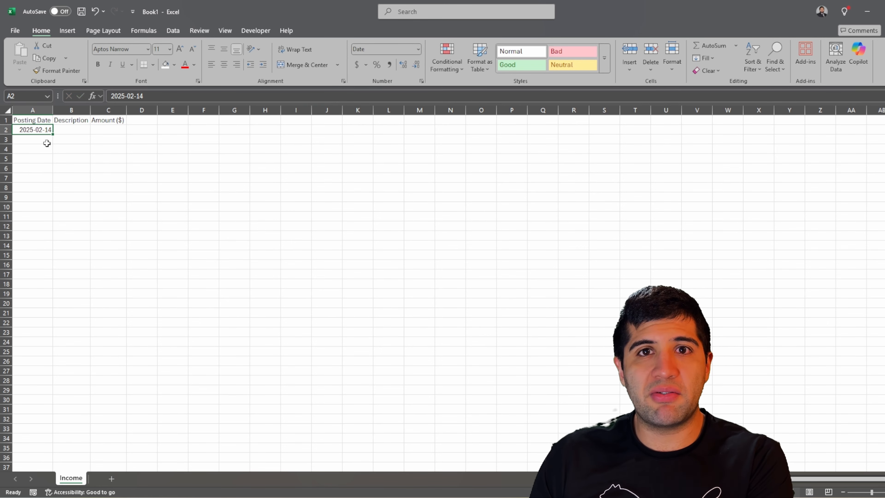
Try the formula =TODAY() in cell A3 and clear the cell again.
{"action": "left_click", "coordinate": [45, 140]}
{"action": "type", "text": "=today"}
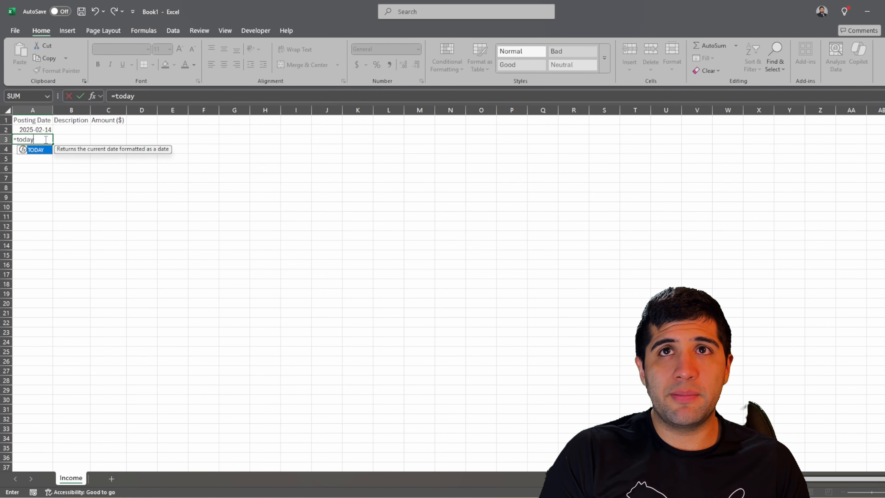
{"action": "key", "text": "Tab"}
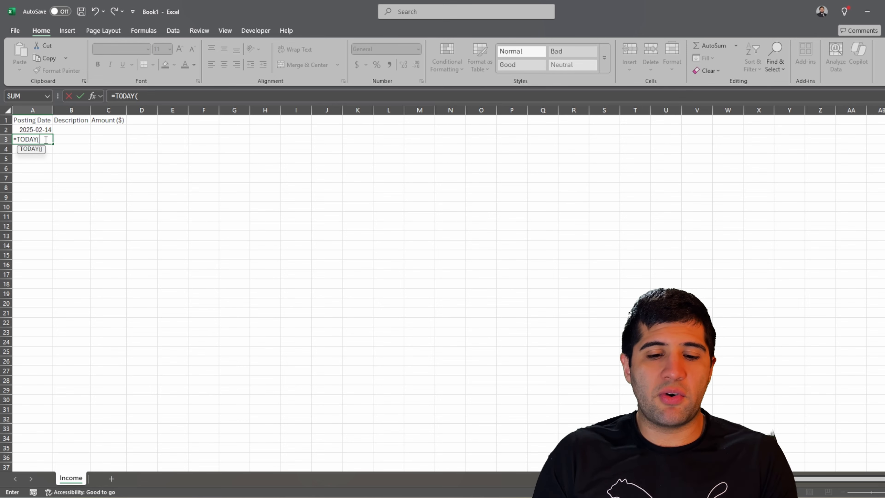
{"action": "type", "text": ")"}
{"action": "key", "text": "Return"}
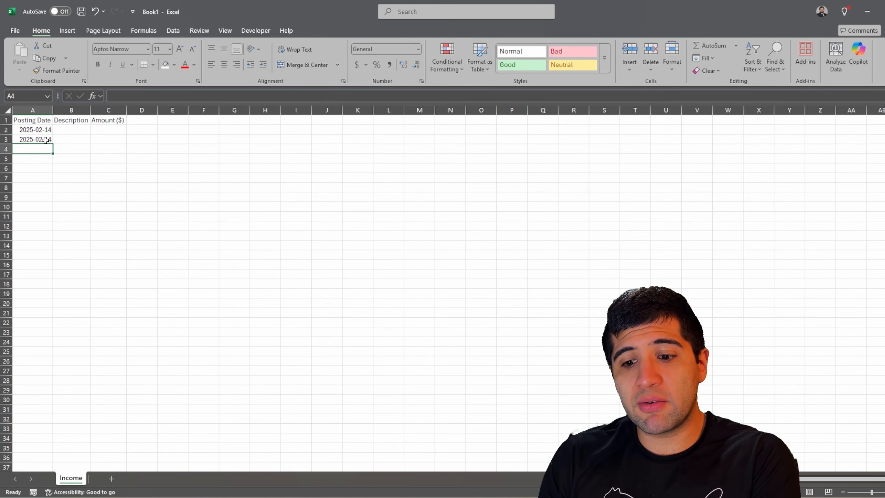
{"action": "left_click", "coordinate": [45, 140]}
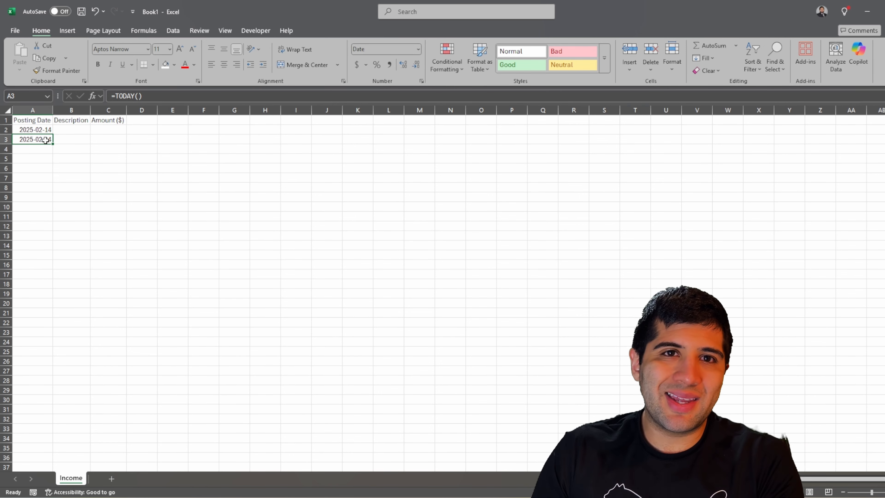
{"action": "key", "text": "Delete"}
Complete the first income entry in row 2 with the description Cash and the amount 500.
{"action": "key", "text": "Up"}
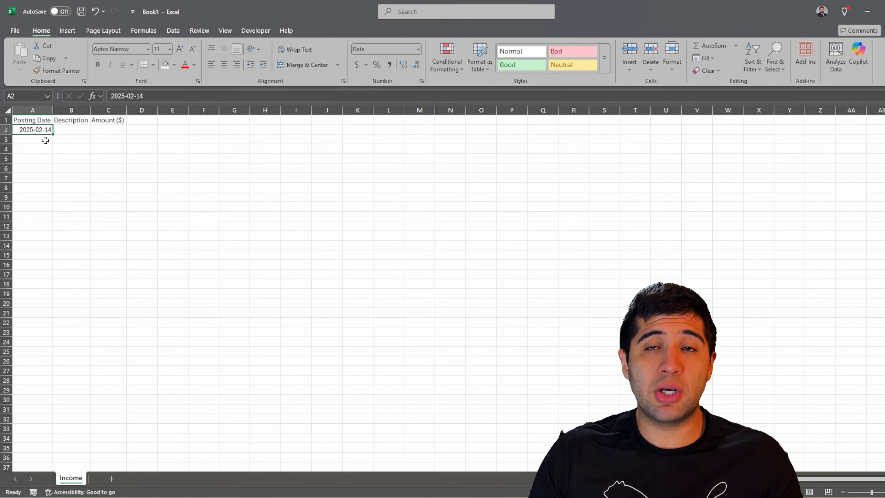
{"action": "key", "text": "Right"}
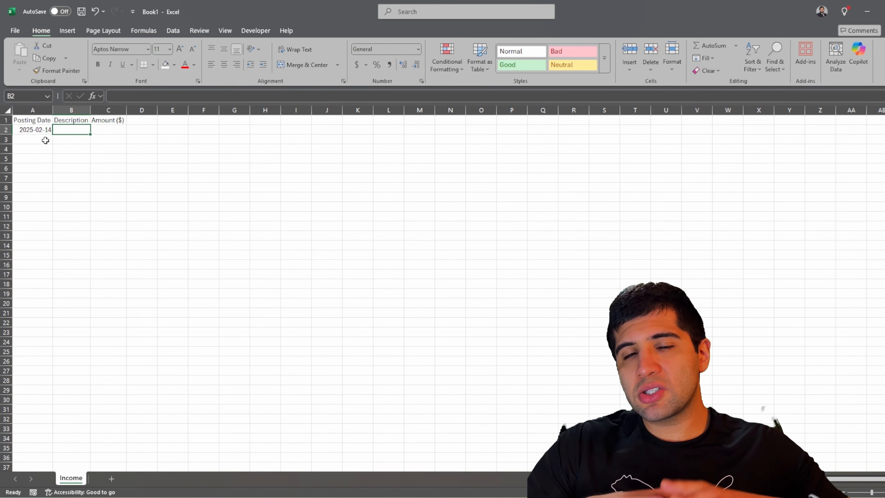
{"action": "type", "text": "Cash"}
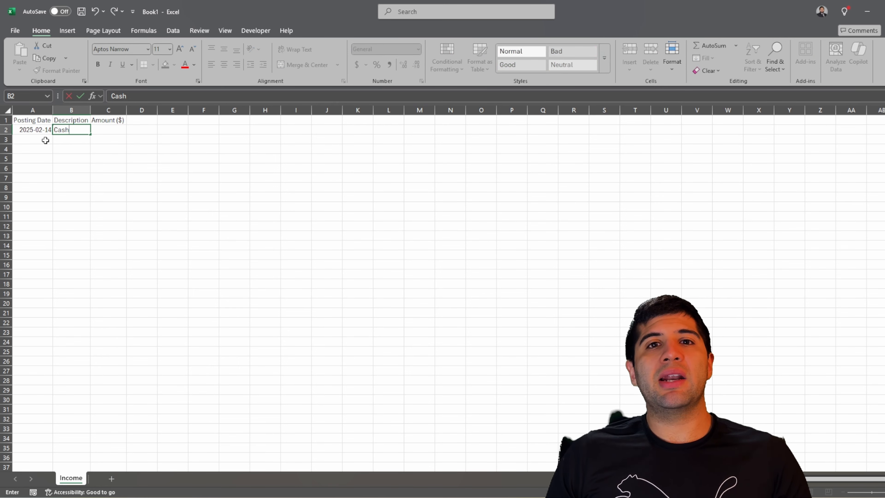
{"action": "key", "text": "Tab"}
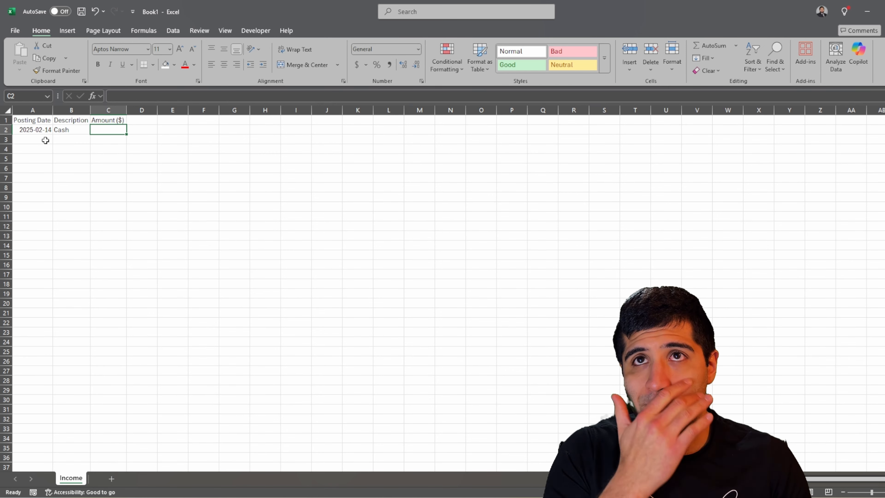
{"action": "type", "text": "500"}
{"action": "key", "text": "Return"}
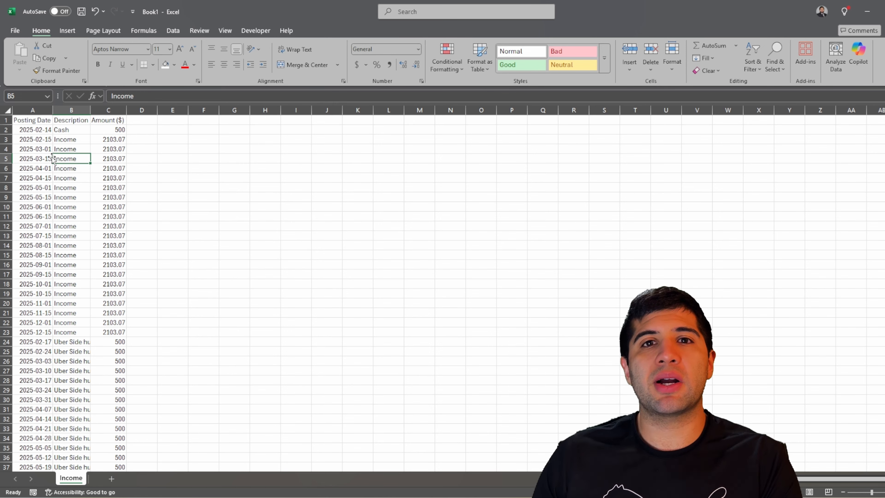
Widen the Description column to fit its longest entry.
{"action": "left_click", "coordinate": [84, 343]}
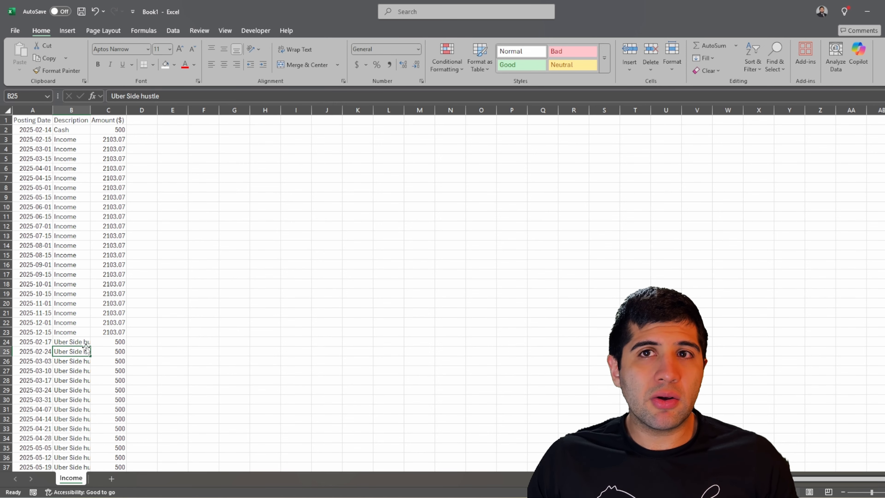
{"action": "double_click", "coordinate": [91, 111]}
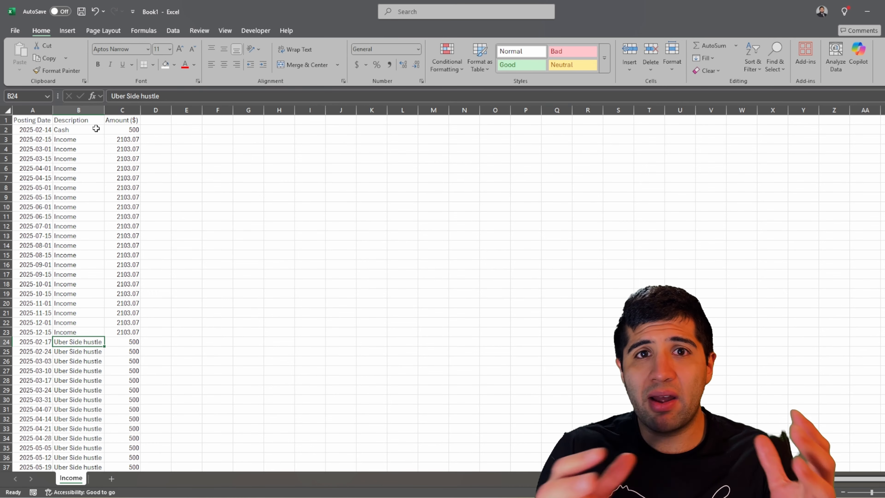
{"action": "key", "text": "Right"}
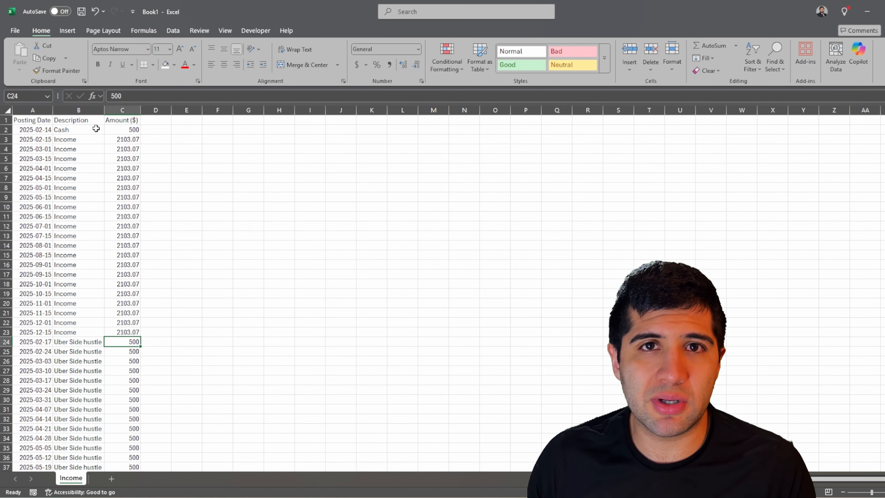
{"action": "key", "text": "Left"}
{"action": "key", "text": "Left"}
{"action": "scroll", "coordinate": [65, 292], "scroll_direction": "down", "scroll_amount": 4}
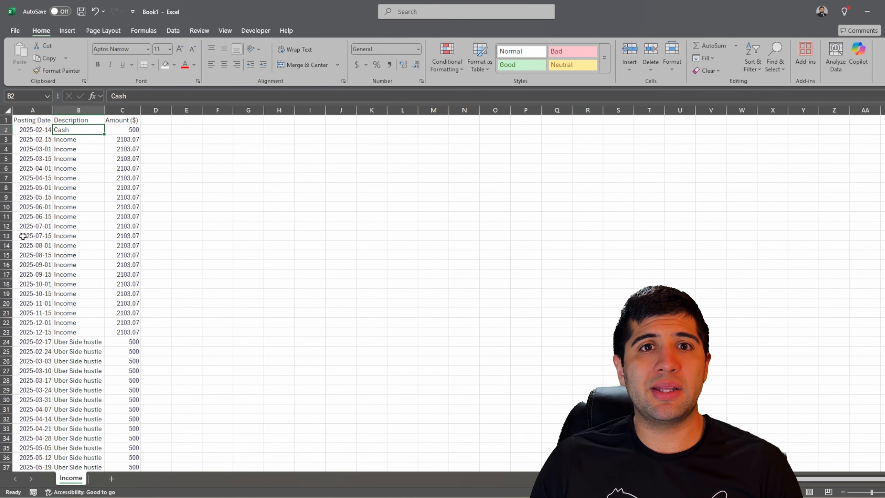
Convert the income data in A1:C69 into a table with headers.
{"action": "key", "text": "ctrl+t"}
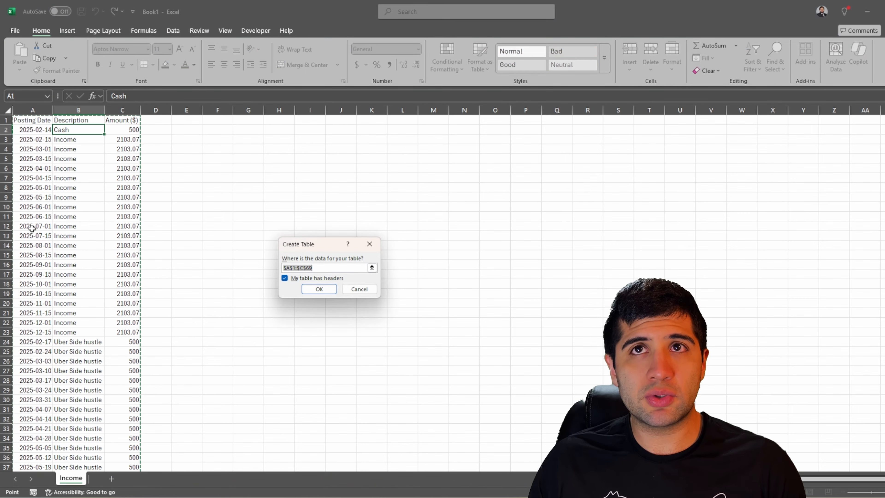
{"action": "left_click", "coordinate": [318, 289]}
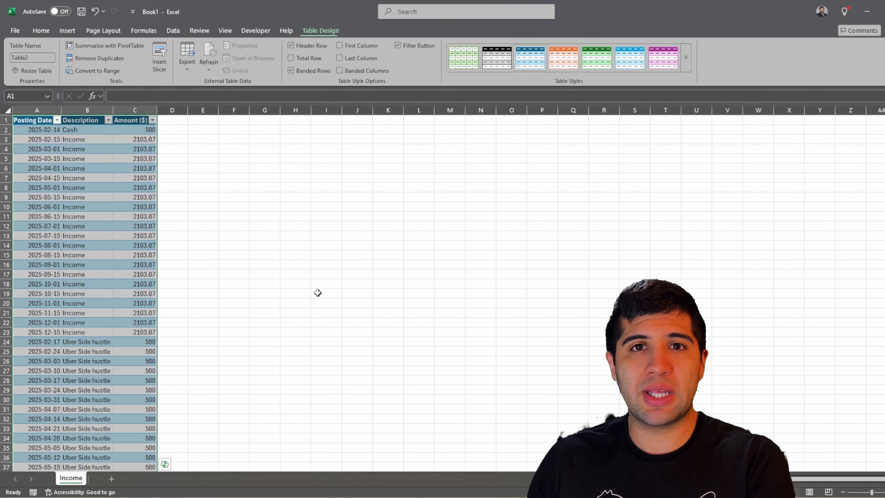
{"action": "left_click", "coordinate": [234, 274]}
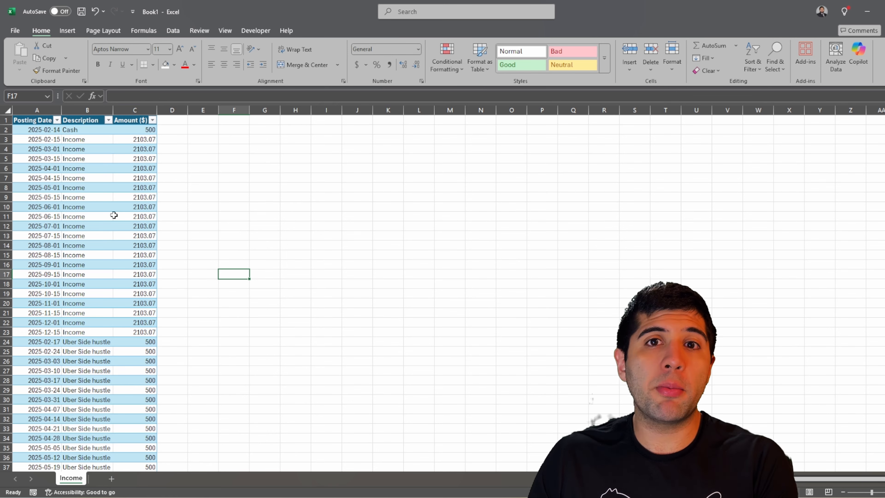
Add a total row to the income table and check the sum under Amount ($).
{"action": "left_click", "coordinate": [88, 200]}
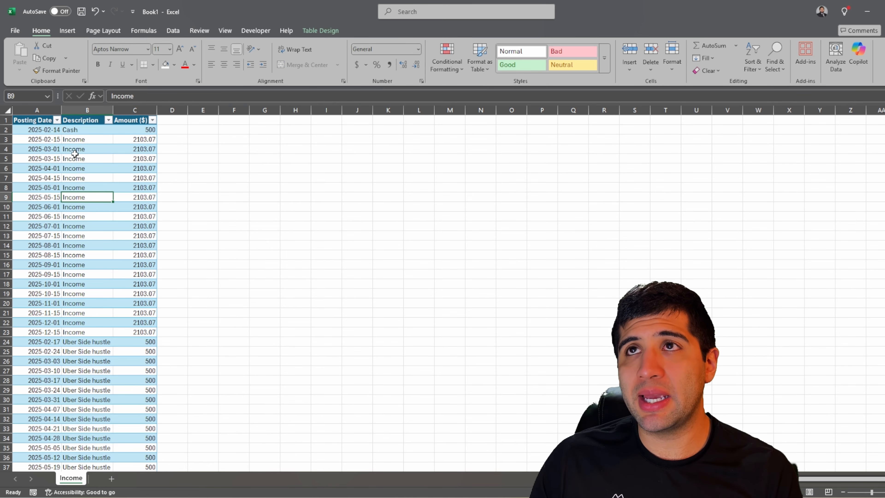
{"action": "left_click", "coordinate": [320, 32]}
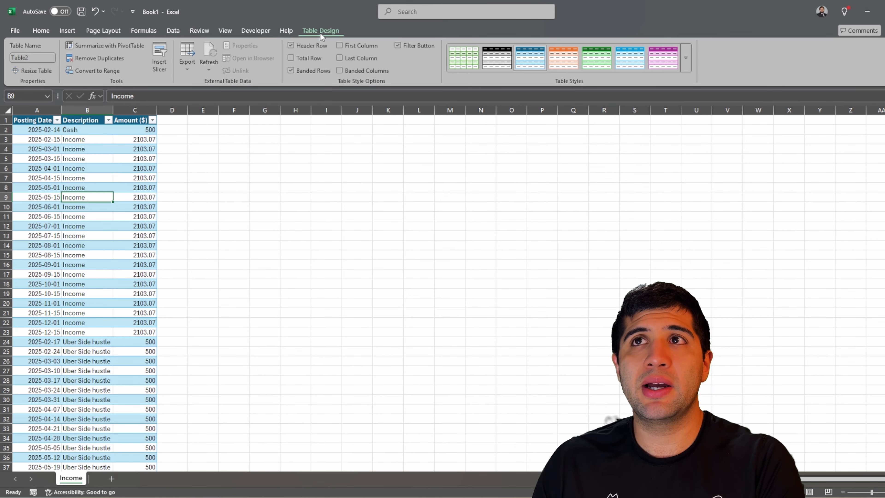
{"action": "left_click", "coordinate": [301, 57]}
{"action": "left_click", "coordinate": [141, 295]}
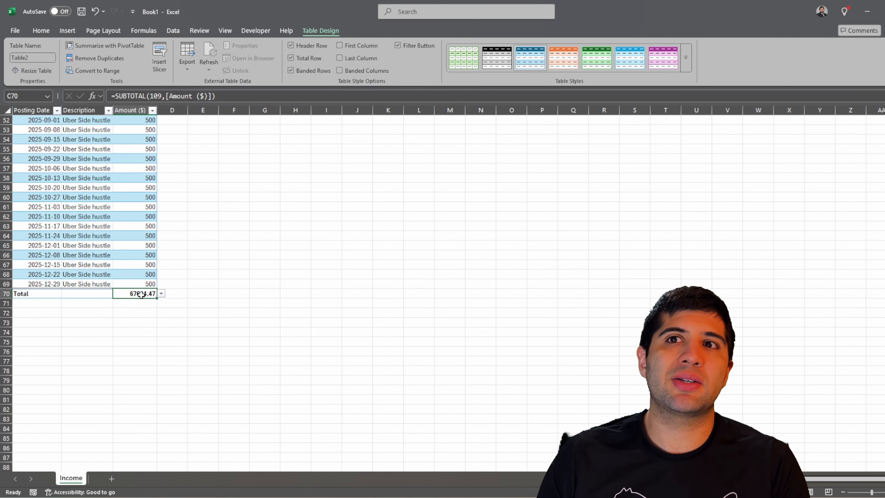
{"action": "key", "text": "Up"}
{"action": "key", "text": "Left"}
{"action": "key", "text": "Down"}
{"action": "key", "text": "Right"}
{"action": "key", "text": "Up"}
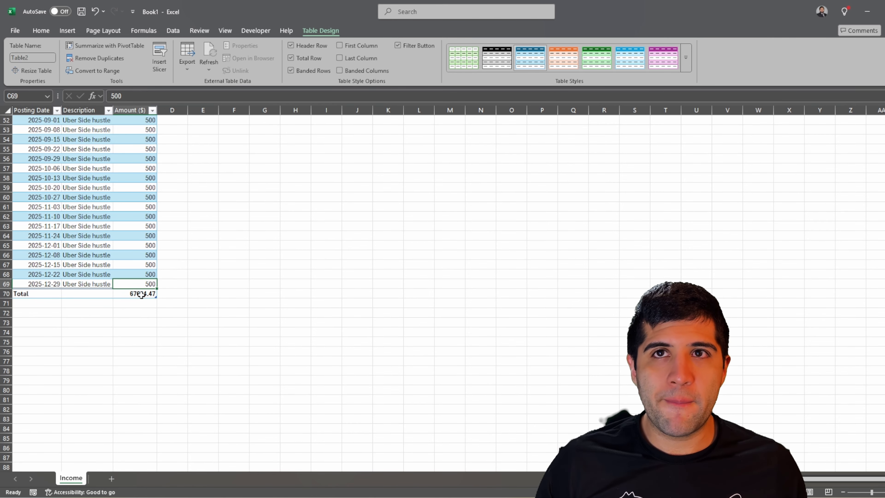
{"action": "key", "text": "ctrl+Up"}
Insert a PivotTable based on Table2, placed on the existing Income worksheet at cell F2.
{"action": "left_click", "coordinate": [87, 187]}
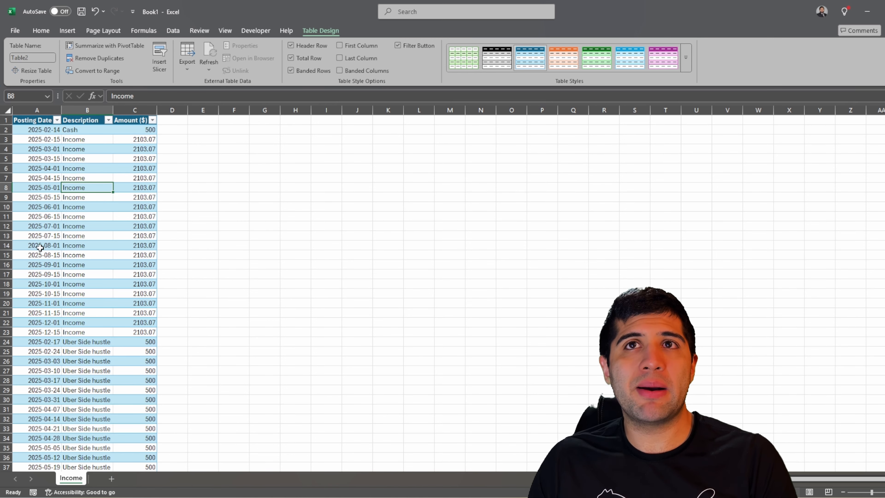
{"action": "left_click", "coordinate": [68, 31]}
{"action": "left_click", "coordinate": [24, 54]}
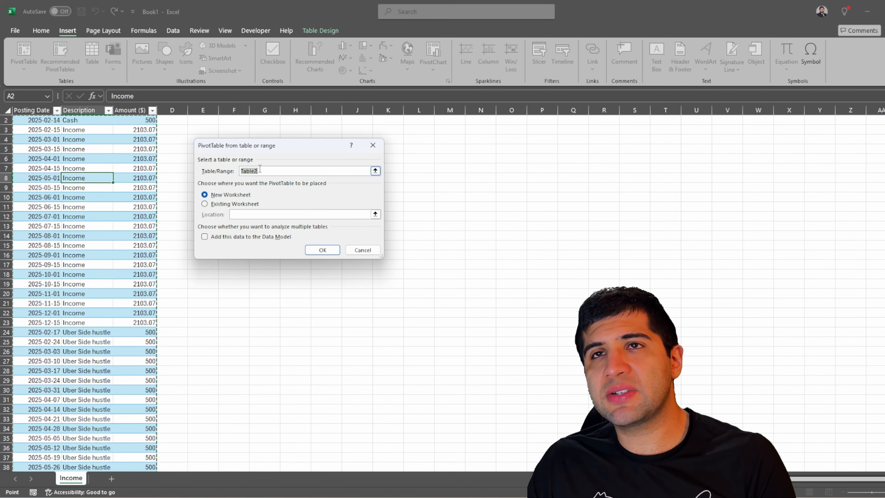
{"action": "left_click_drag", "start_coordinate": [288, 150], "coordinate": [256, 146]}
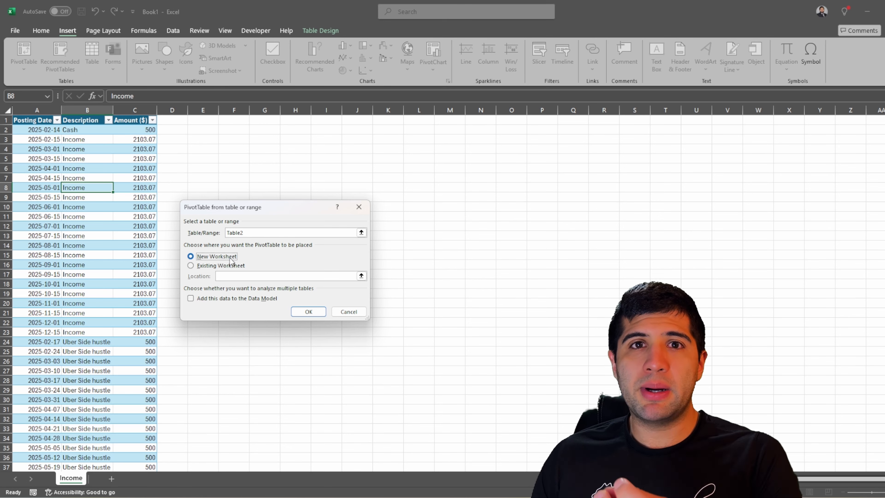
{"action": "left_click", "coordinate": [230, 267]}
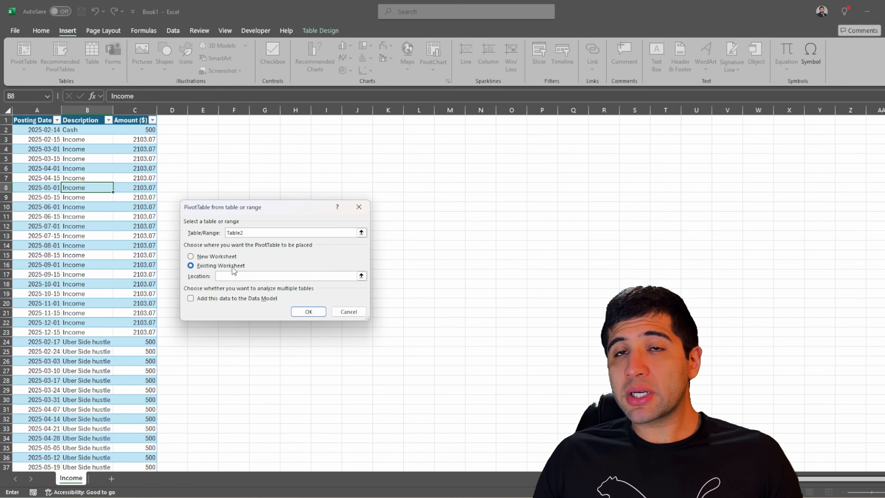
{"action": "left_click", "coordinate": [227, 129]}
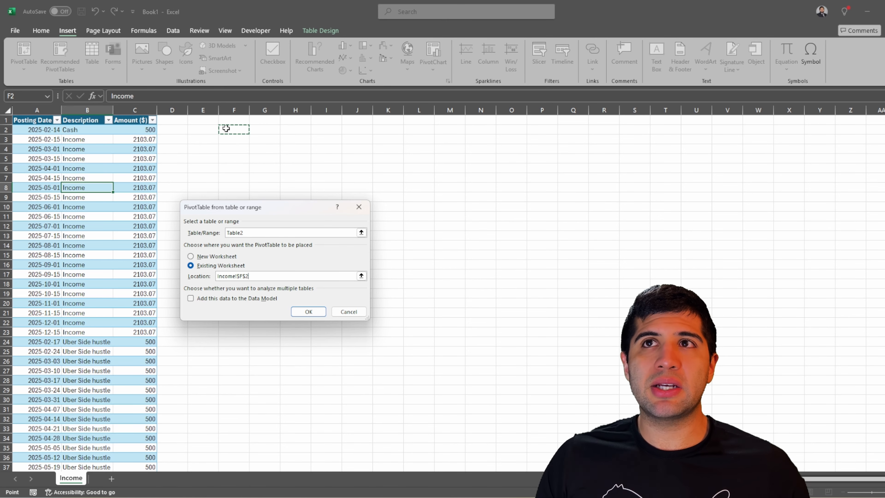
{"action": "left_click", "coordinate": [309, 312]}
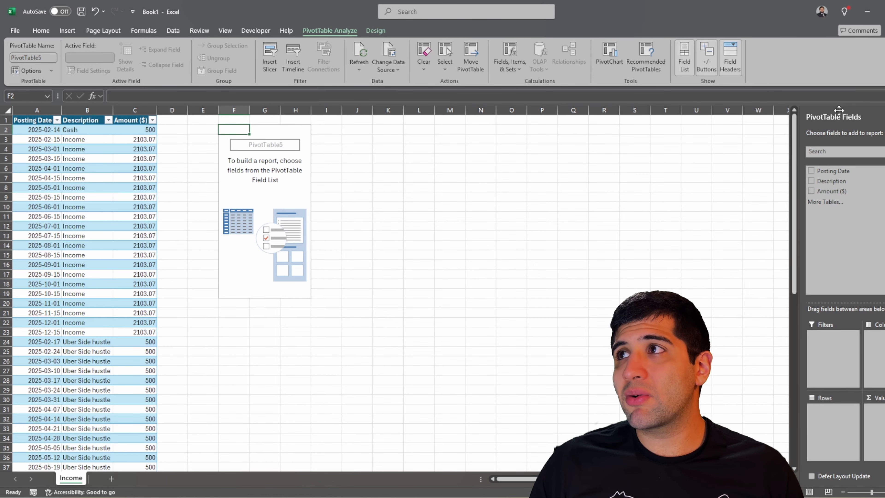
Place the PivotTable field list beside the report, enlarge it and add Posting Date to the rows.
{"action": "left_click_drag", "start_coordinate": [839, 110], "coordinate": [389, 127]}
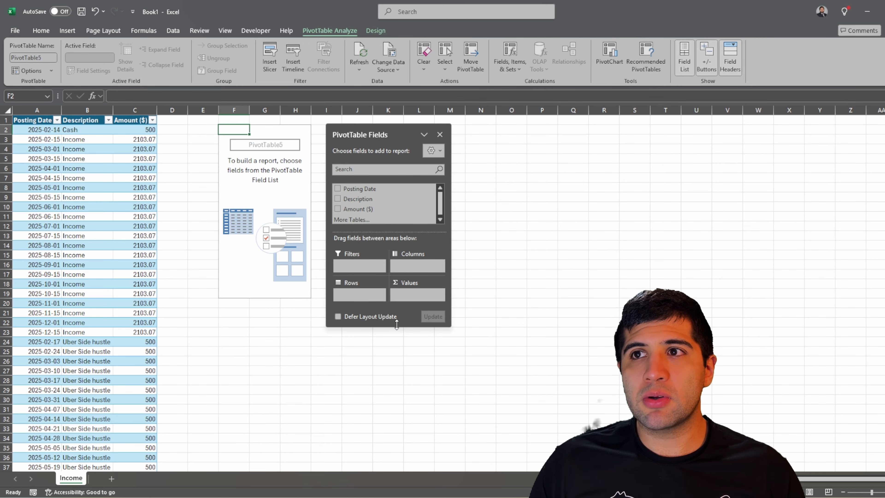
{"action": "left_click_drag", "start_coordinate": [397, 324], "coordinate": [396, 481]}
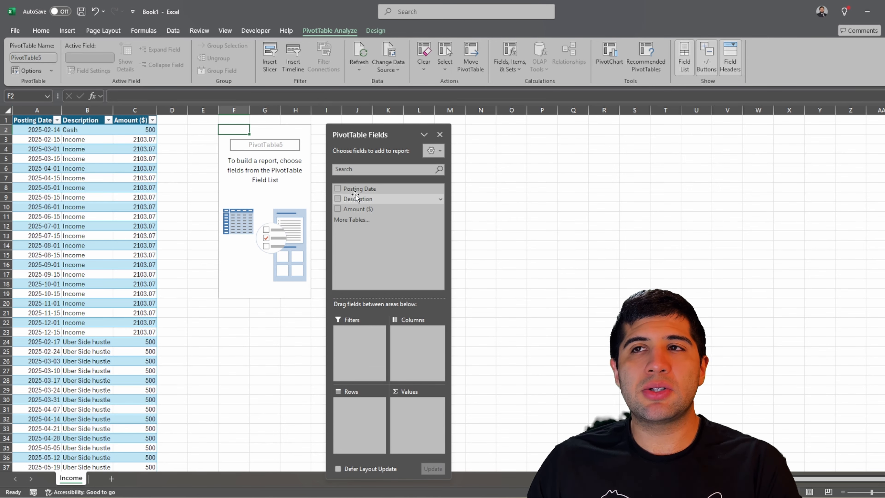
{"action": "left_click_drag", "start_coordinate": [365, 188], "coordinate": [361, 412]}
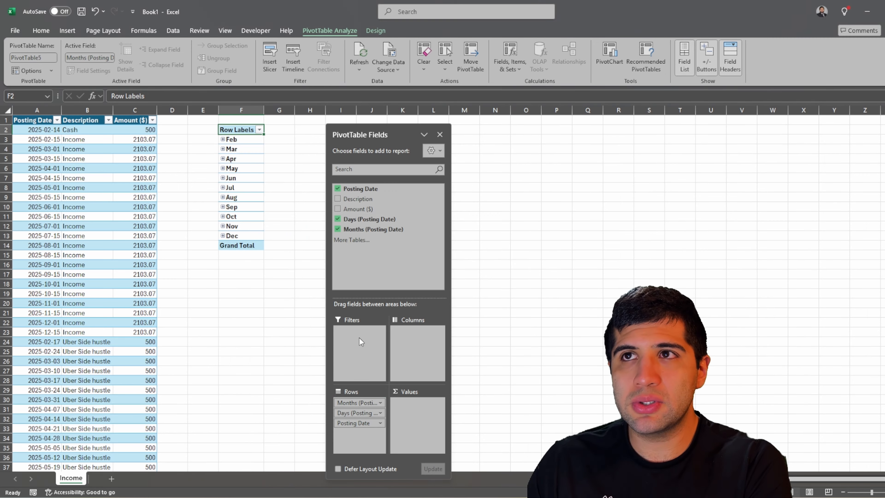
Add Amount ($) to the PivotTable's values, close the field list and title the report Monthly Earnings in F1.
{"action": "left_click_drag", "start_coordinate": [358, 209], "coordinate": [416, 417]}
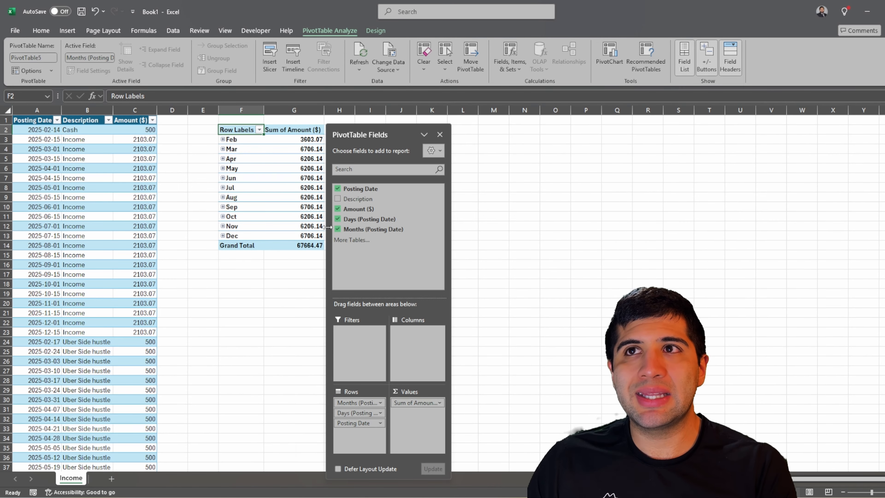
{"action": "left_click", "coordinate": [440, 134]}
{"action": "left_click", "coordinate": [245, 121]}
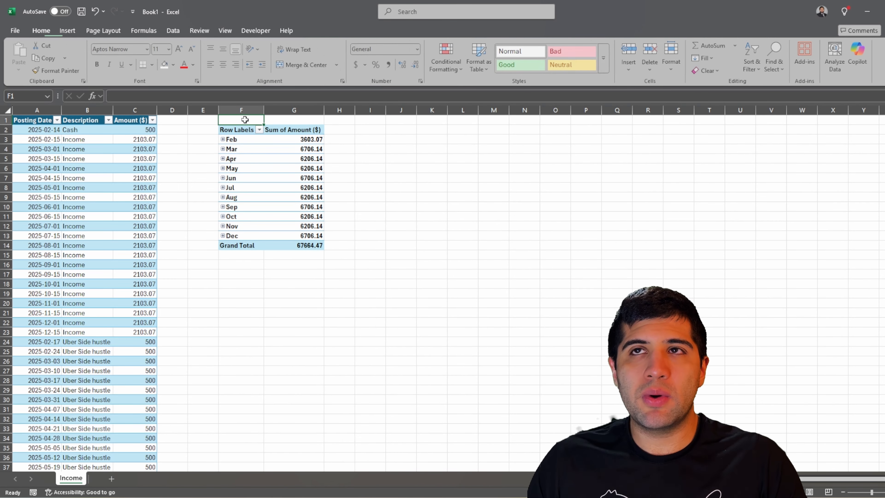
{"action": "type", "text": "Monthly"}
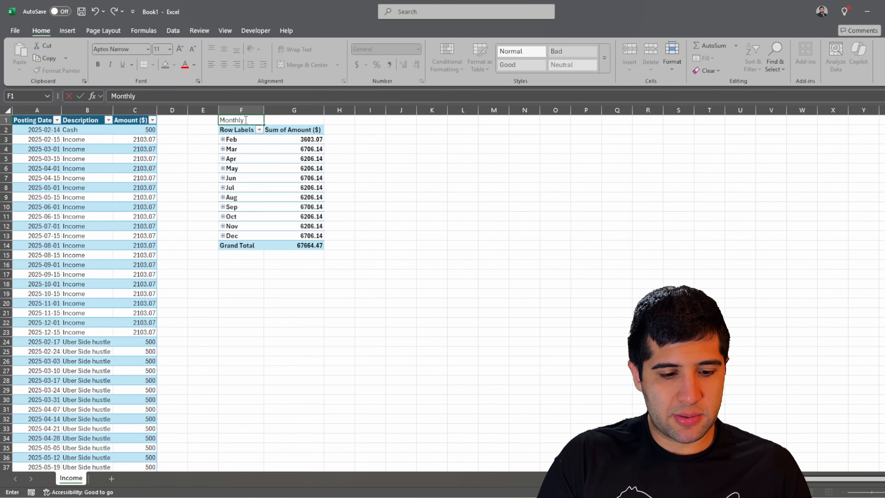
{"action": "type", "text": " Earnings"}
{"action": "left_click", "coordinate": [393, 303]}
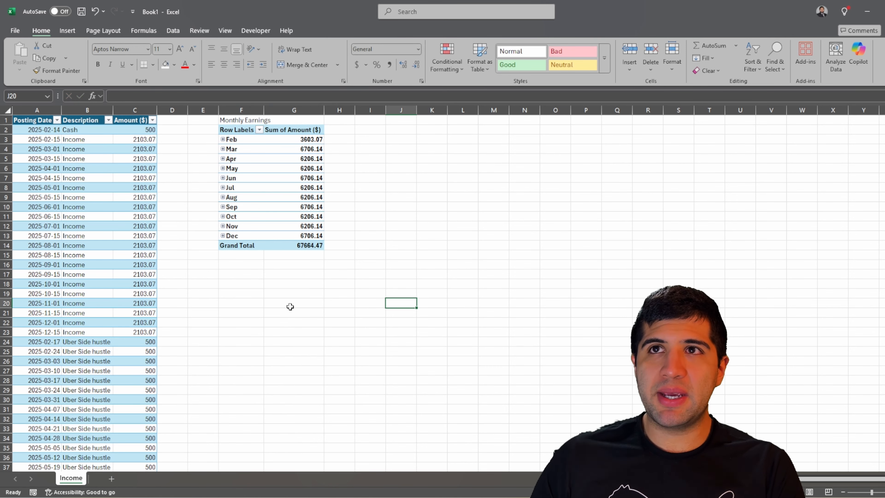
Examine the daily breakdown under Feb and the 14-Feb entry in the monthly PivotTable, collapsing both groups again.
{"action": "left_click", "coordinate": [223, 140]}
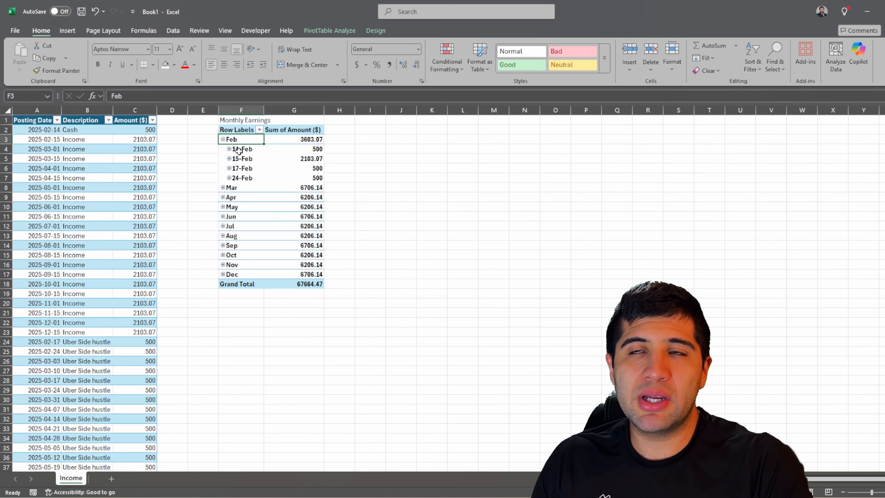
{"action": "left_click_drag", "start_coordinate": [239, 150], "coordinate": [246, 178]}
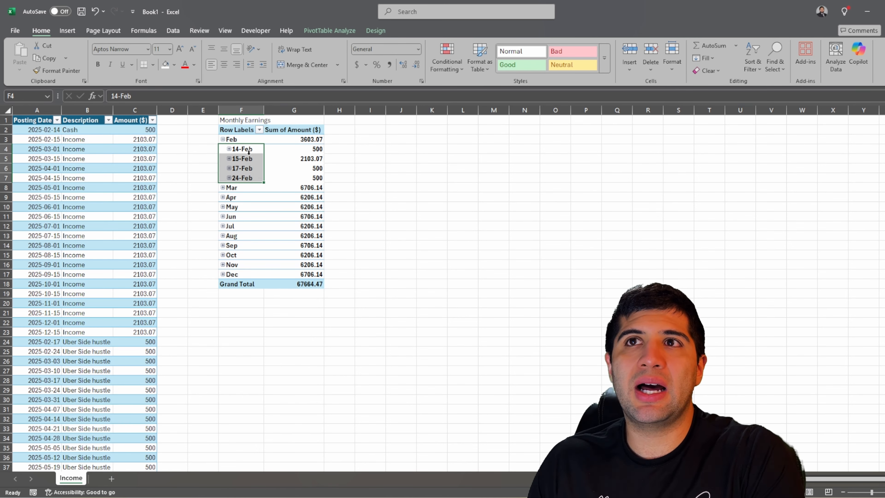
{"action": "left_click", "coordinate": [229, 149]}
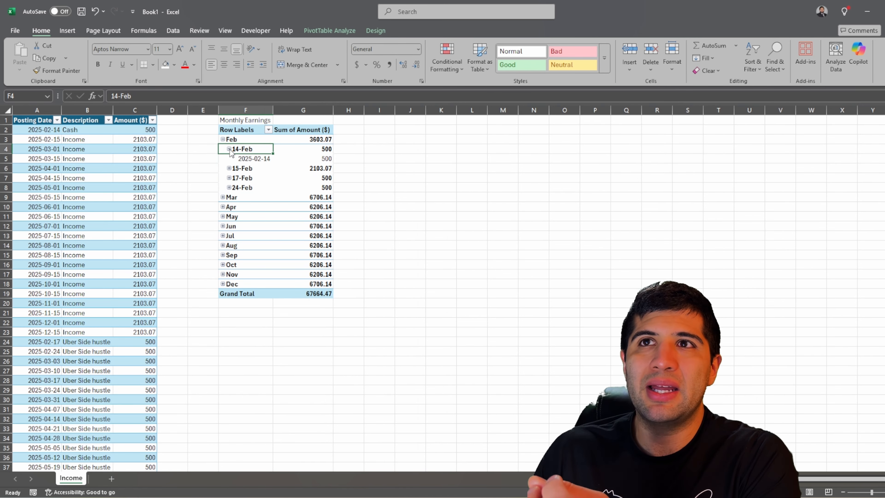
{"action": "left_click", "coordinate": [229, 149]}
{"action": "left_click", "coordinate": [223, 139]}
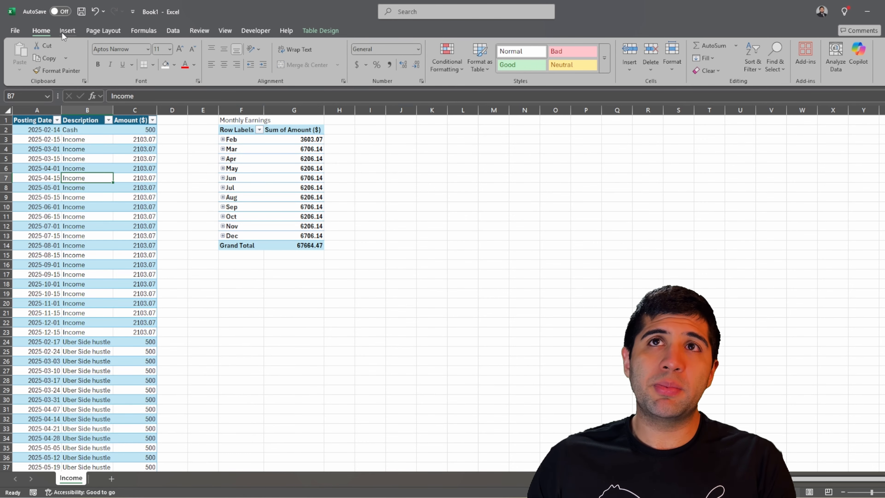
Insert a second PivotTable based on Table2, placed on the existing Income worksheet at cell I2.
{"action": "left_click", "coordinate": [66, 31]}
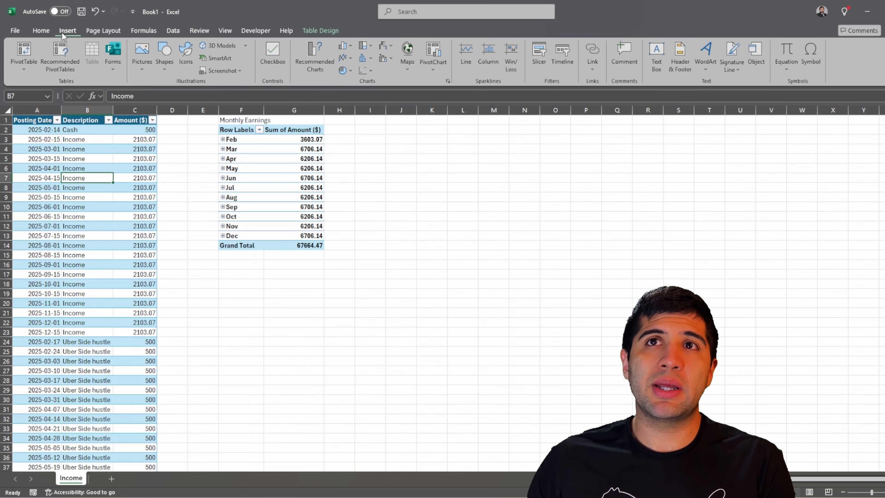
{"action": "left_click", "coordinate": [24, 52]}
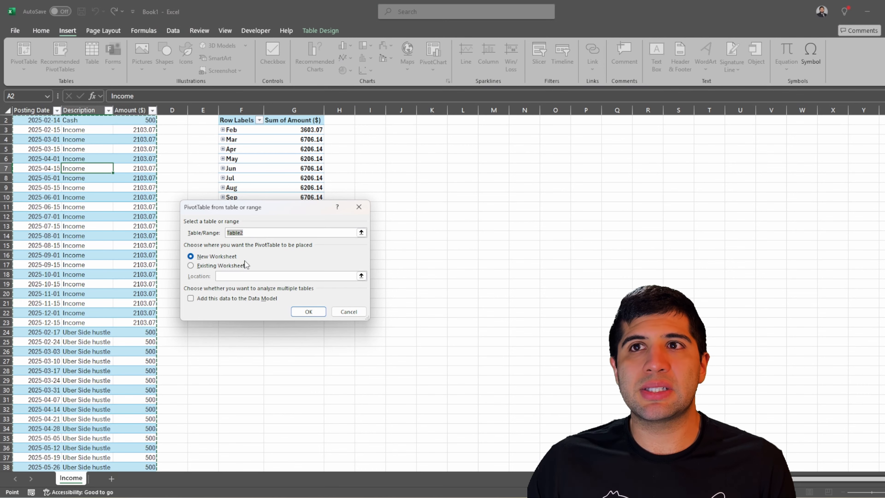
{"action": "left_click", "coordinate": [202, 266]}
{"action": "left_click", "coordinate": [369, 130]}
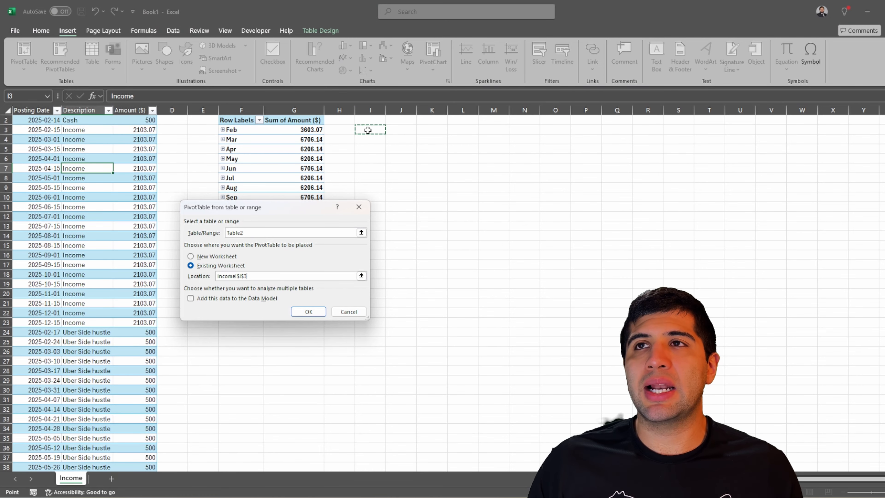
{"action": "scroll", "coordinate": [369, 129], "scroll_direction": "up", "scroll_amount": 1}
{"action": "left_click", "coordinate": [368, 129]}
{"action": "left_click", "coordinate": [300, 314]}
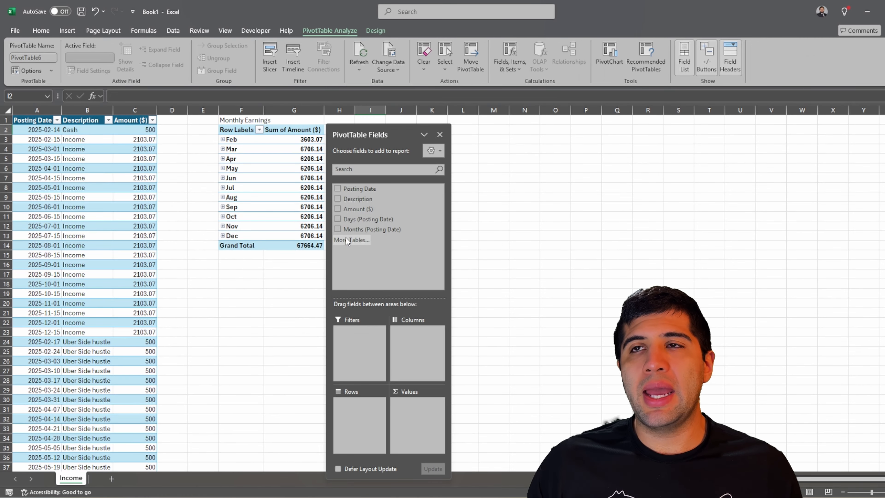
Put Description in the new PivotTable's rows and Amount ($) in its values, and close the field list.
{"action": "left_click", "coordinate": [359, 199]}
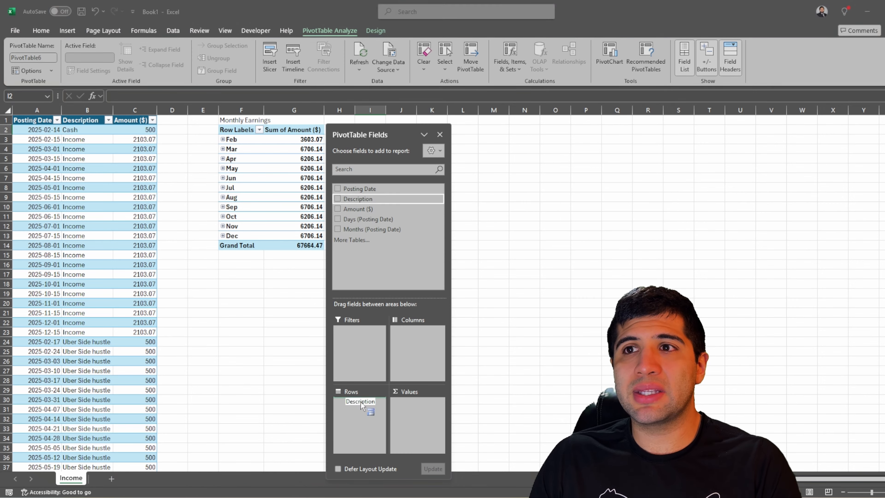
{"action": "left_click_drag", "start_coordinate": [358, 209], "coordinate": [420, 413]}
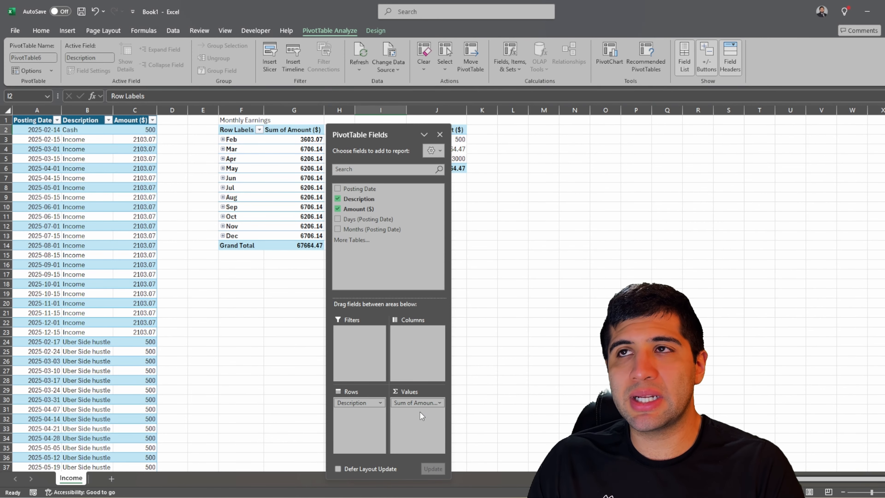
{"action": "left_click", "coordinate": [440, 134]}
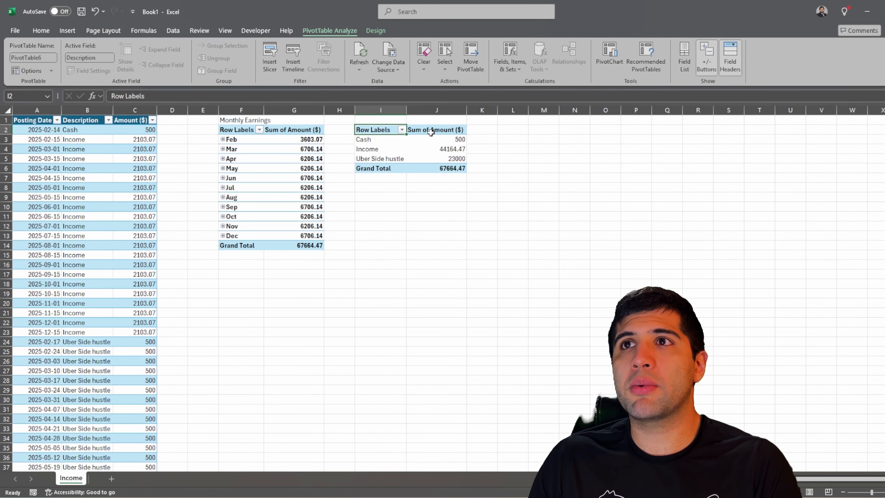
Title the second PivotTable Earnings by category in cell I1.
{"action": "left_click", "coordinate": [378, 117]}
{"action": "type", "text": "Earnings by"}
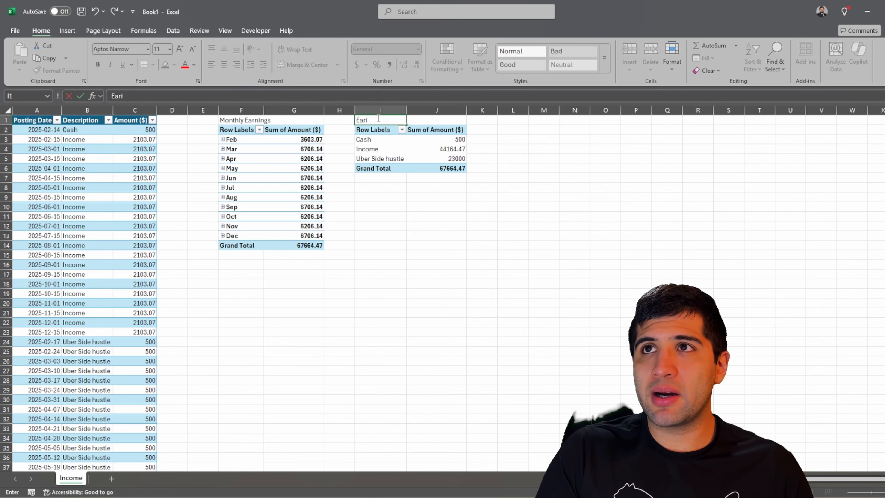
{"action": "type", "text": " category"}
{"action": "left_click", "coordinate": [348, 323]}
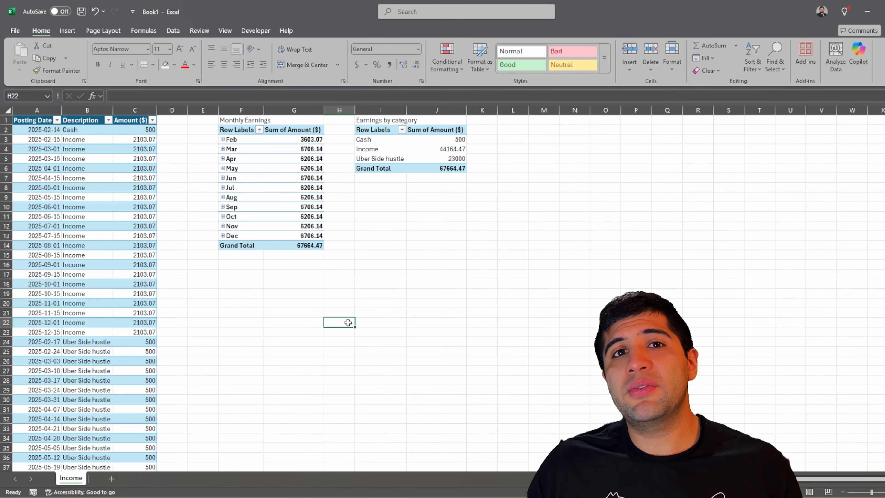
Apply the Accounting number format with dollar signs to the income table's Amount ($) column from C2 down.
{"action": "left_click", "coordinate": [149, 132]}
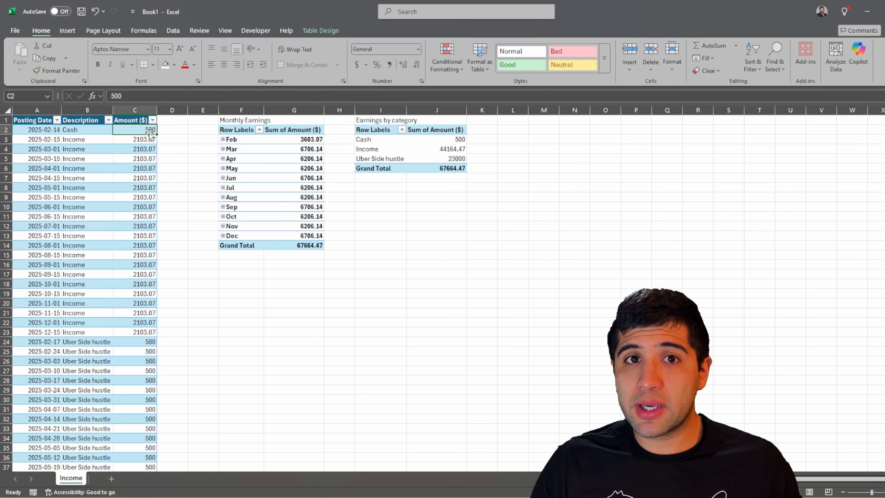
{"action": "key", "text": "ctrl+shift+Down"}
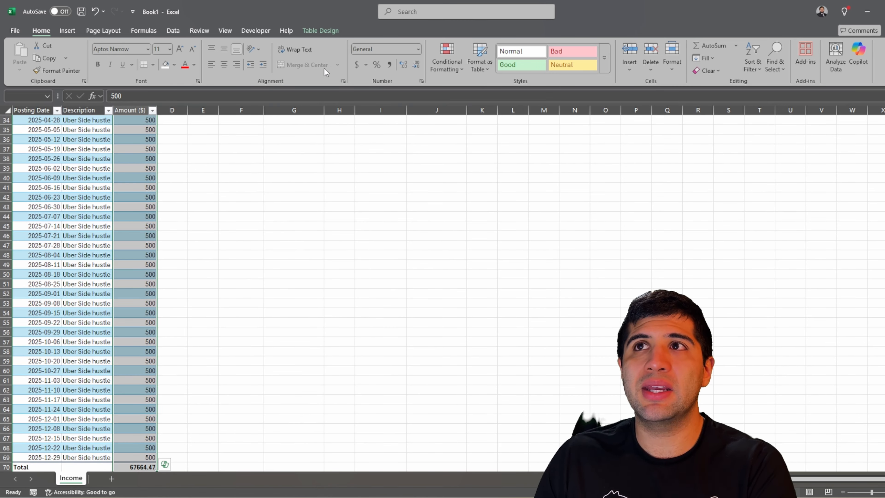
{"action": "left_click", "coordinate": [356, 65]}
{"action": "left_click", "coordinate": [131, 143]}
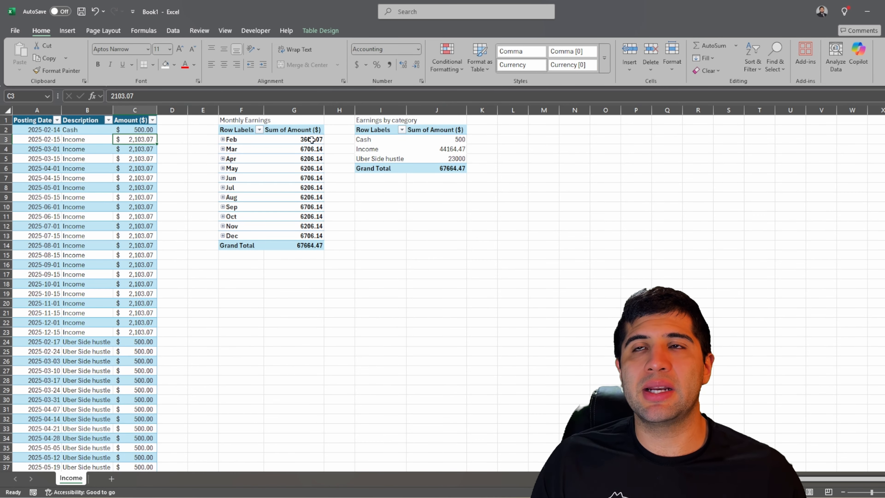
Apply the Accounting number format to the monthly amounts in G3:G13 and the category amounts in J3:J5.
{"action": "left_click_drag", "start_coordinate": [310, 139], "coordinate": [314, 235]}
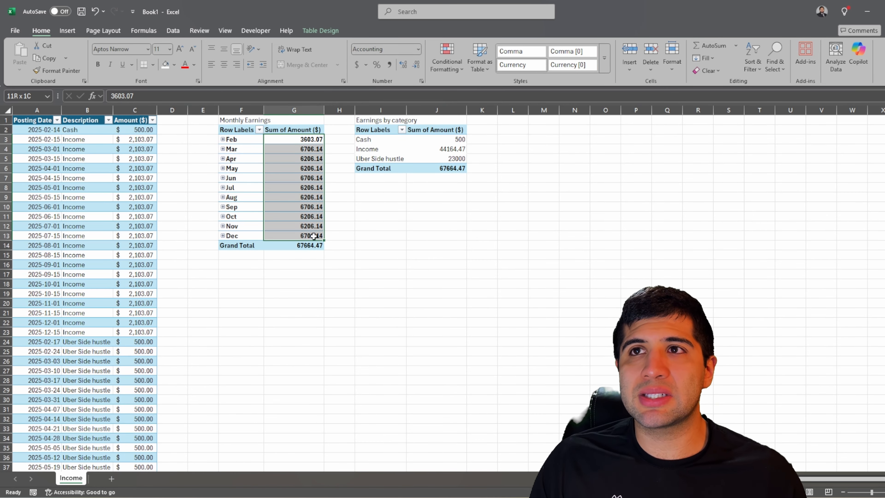
{"action": "left_click", "coordinate": [356, 65]}
{"action": "left_click_drag", "start_coordinate": [452, 139], "coordinate": [453, 160]}
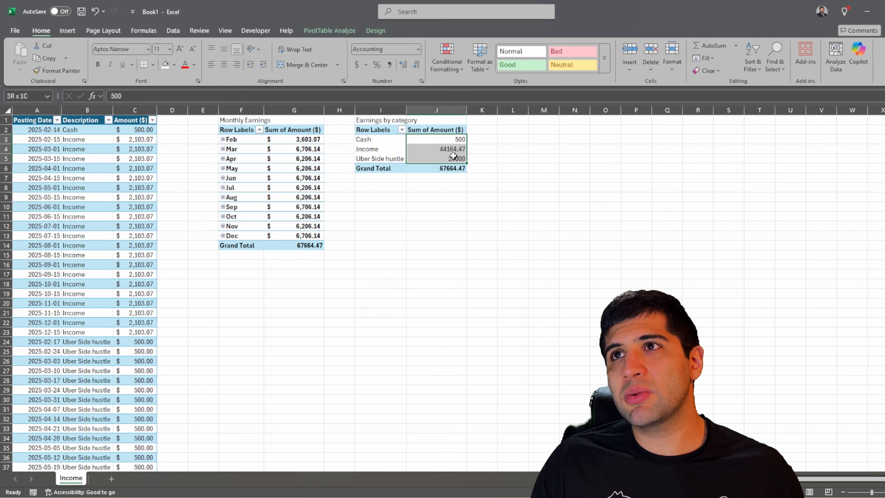
{"action": "left_click", "coordinate": [356, 65]}
{"action": "left_click", "coordinate": [323, 335]}
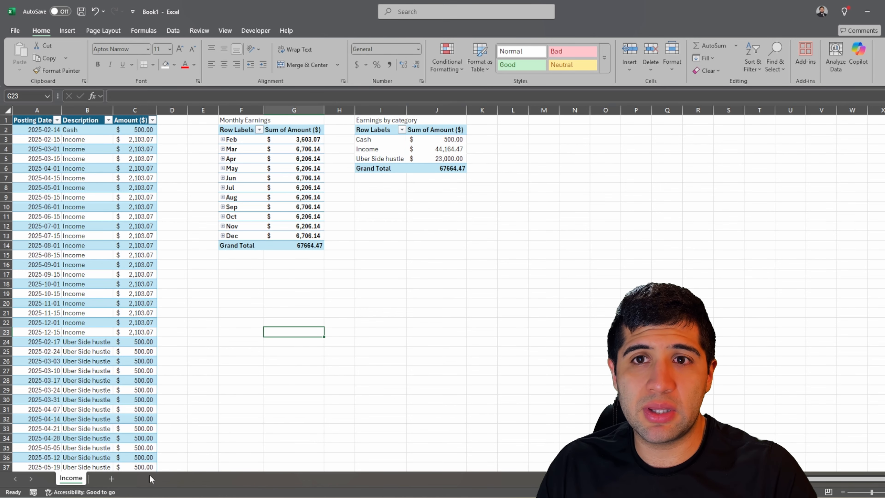
{"action": "left_click", "coordinate": [265, 382]}
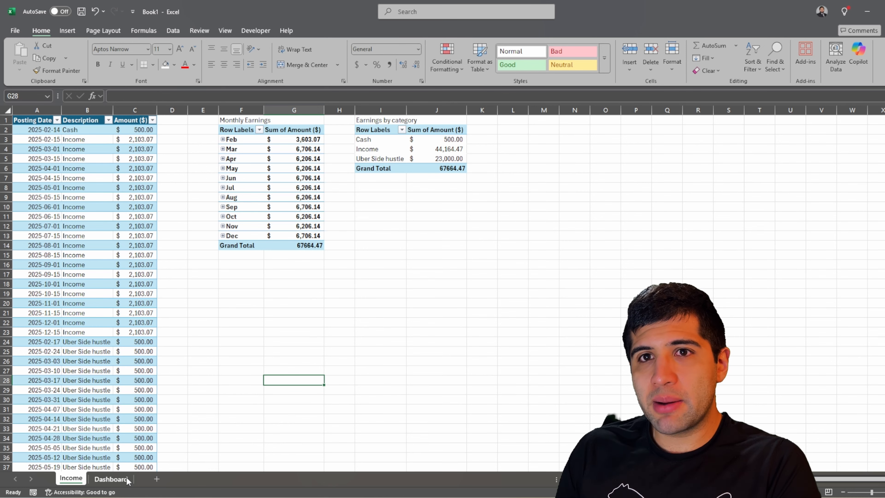
On the Dashboard worksheet, draw a rounded-corner rectangle about 7.8 cm wide and 1.75 cm high, spanning roughly B2 to F5.
{"action": "left_click", "coordinate": [111, 479]}
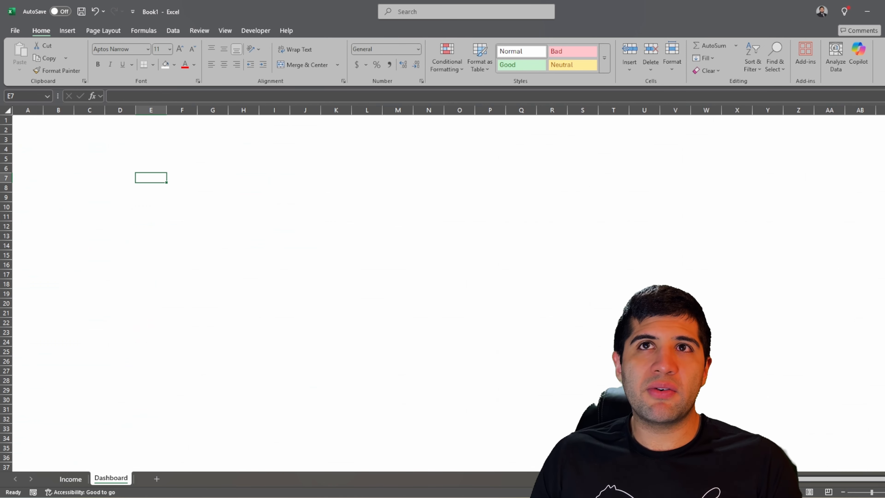
{"action": "left_click", "coordinate": [59, 128]}
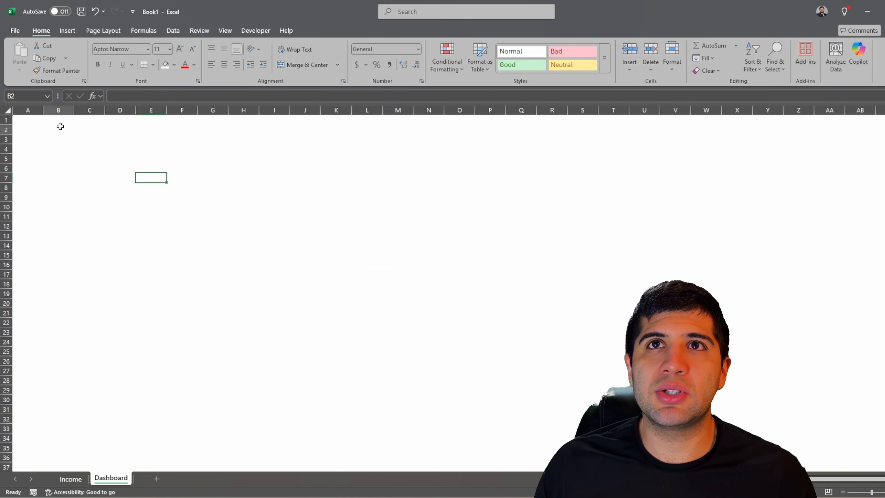
{"action": "left_click", "coordinate": [67, 31]}
{"action": "left_click", "coordinate": [169, 71]}
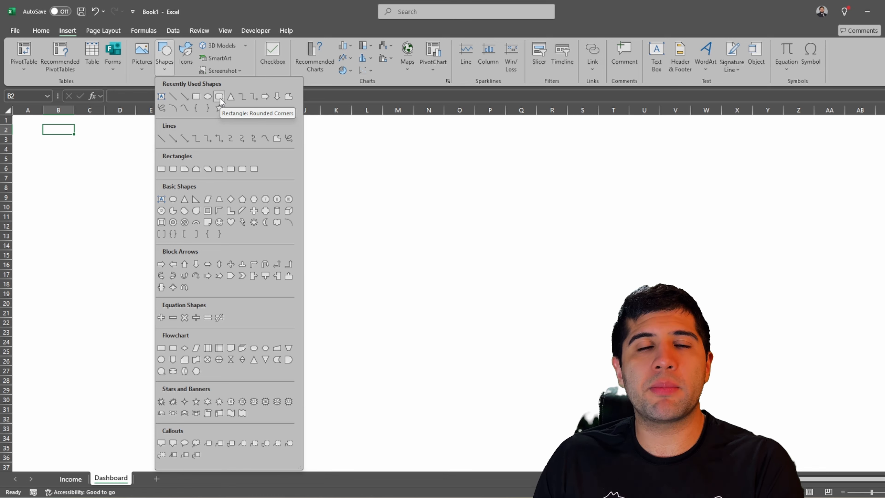
{"action": "left_click", "coordinate": [220, 98]}
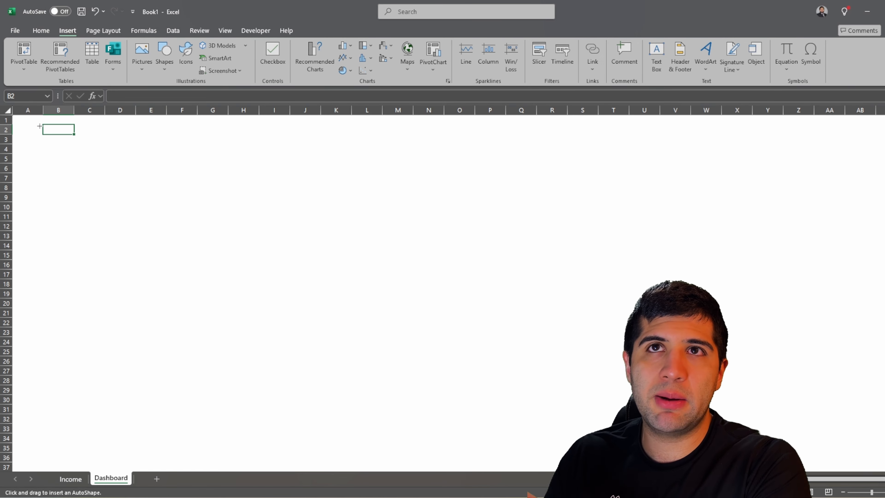
{"action": "left_click_drag", "start_coordinate": [47, 126], "coordinate": [189, 158]}
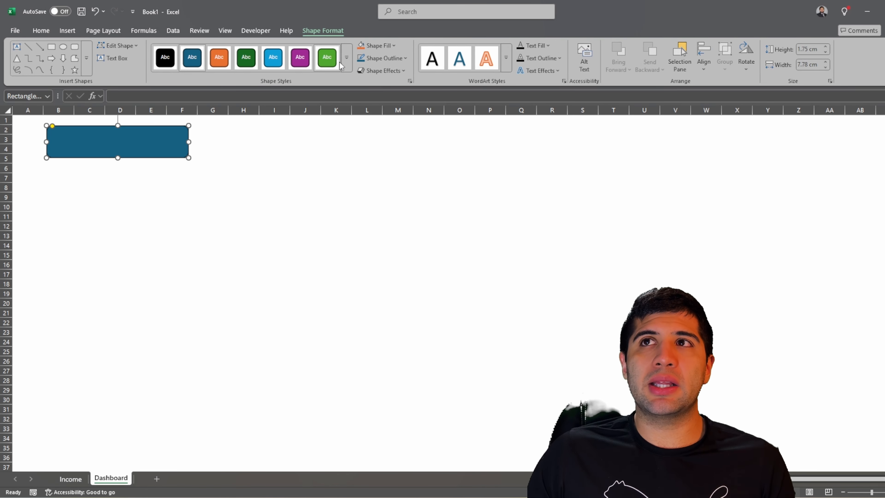
Apply the Intense Effect - Black, Dark 1 style to the rounded rectangle and enter the text Income in it.
{"action": "left_click", "coordinate": [345, 57]}
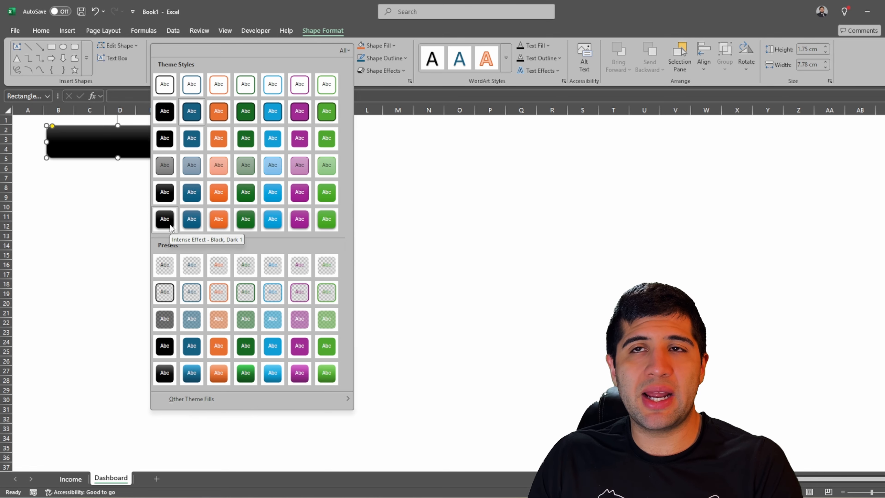
{"action": "left_click", "coordinate": [165, 219]}
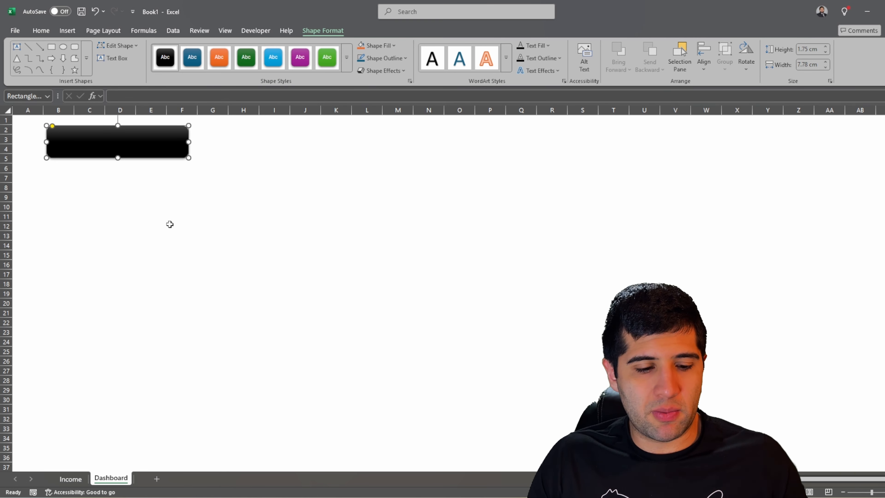
{"action": "left_click", "coordinate": [124, 149]}
{"action": "type", "text": "inc"}
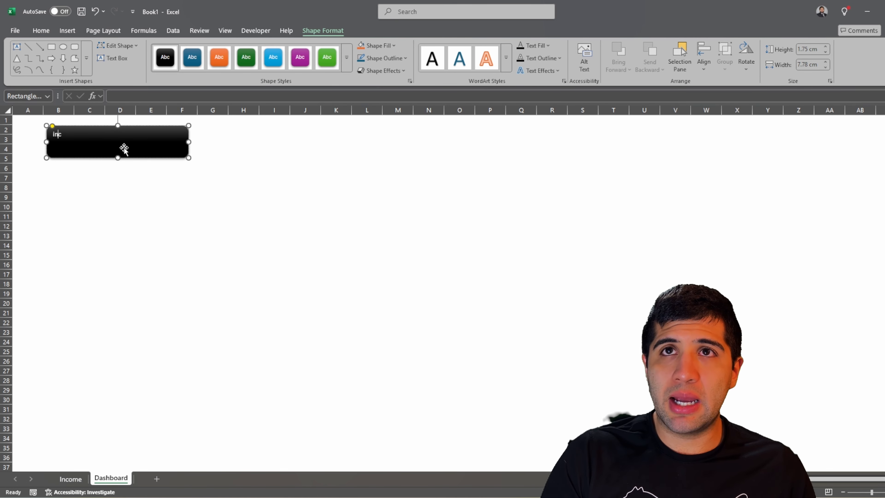
{"action": "type", "text": "ome"}
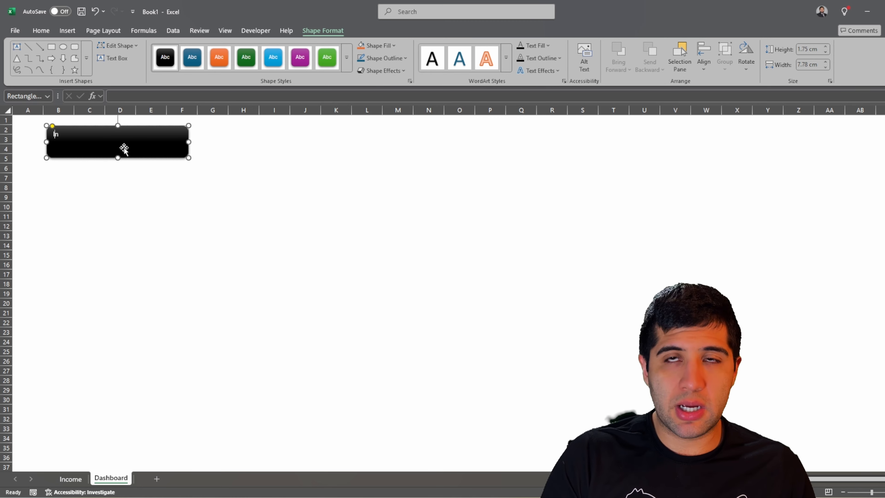
Enlarge the Income text in the rectangle to font size 28.
{"action": "double_click", "coordinate": [70, 136]}
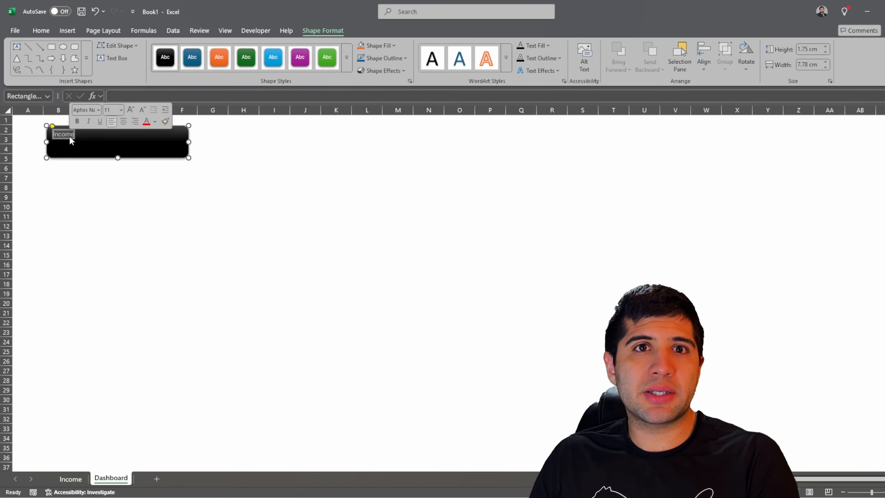
{"action": "left_click", "coordinate": [131, 110]}
{"action": "left_click", "coordinate": [131, 109]}
{"action": "left_click", "coordinate": [131, 109]}
{"action": "left_click", "coordinate": [131, 109]}
{"action": "left_click", "coordinate": [131, 110]}
{"action": "left_click", "coordinate": [131, 110]}
{"action": "left_click", "coordinate": [131, 110]}
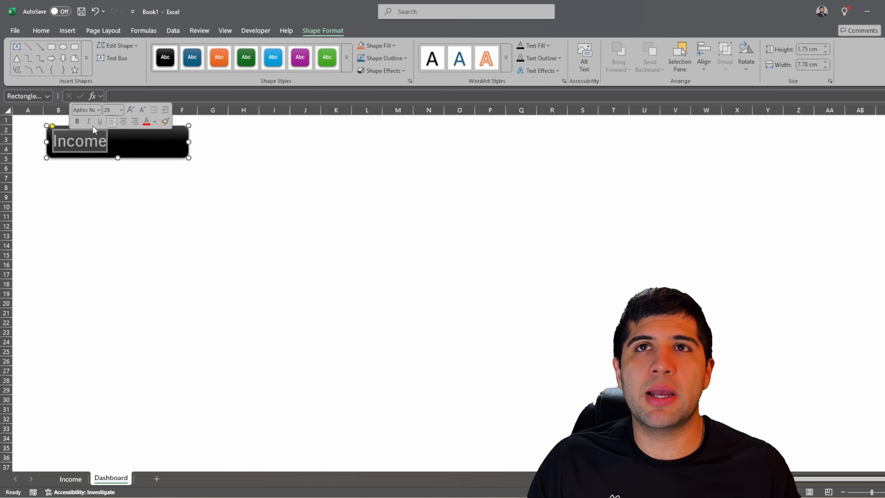
Bold and centre the Income text, and widen the rounded rectangle to about 10.1 cm, reaching column G.
{"action": "left_click", "coordinate": [77, 122]}
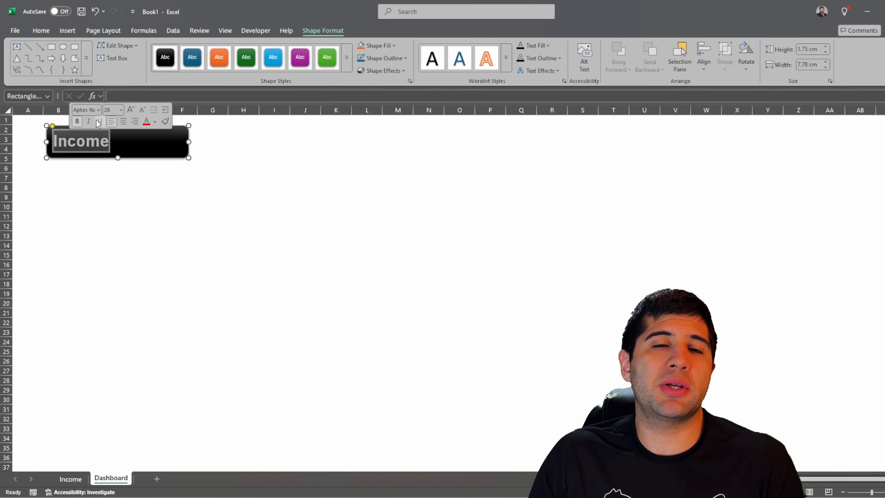
{"action": "left_click", "coordinate": [125, 122]}
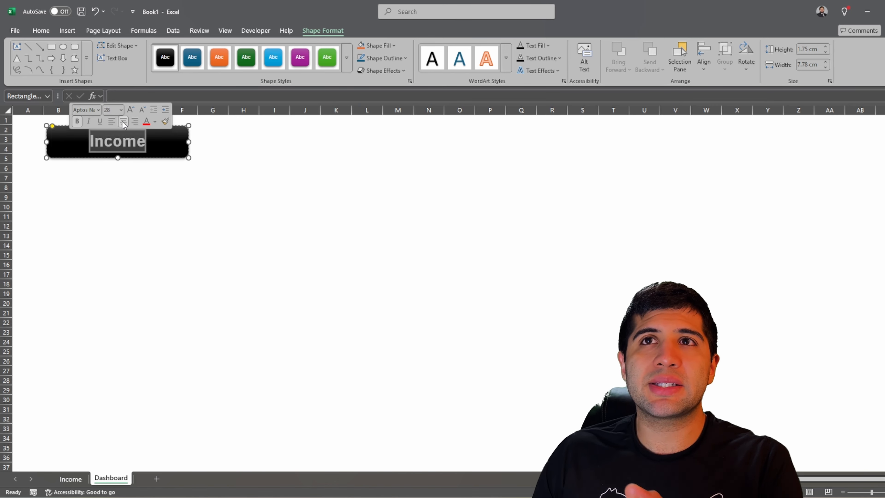
{"action": "left_click", "coordinate": [134, 189]}
{"action": "left_click", "coordinate": [183, 147]}
{"action": "left_click_drag", "start_coordinate": [189, 142], "coordinate": [231, 143]}
Insert an empty 2-D pie chart, place it just below the Income banner and narrow it to span about B6 to G20.
{"action": "left_click", "coordinate": [58, 168]}
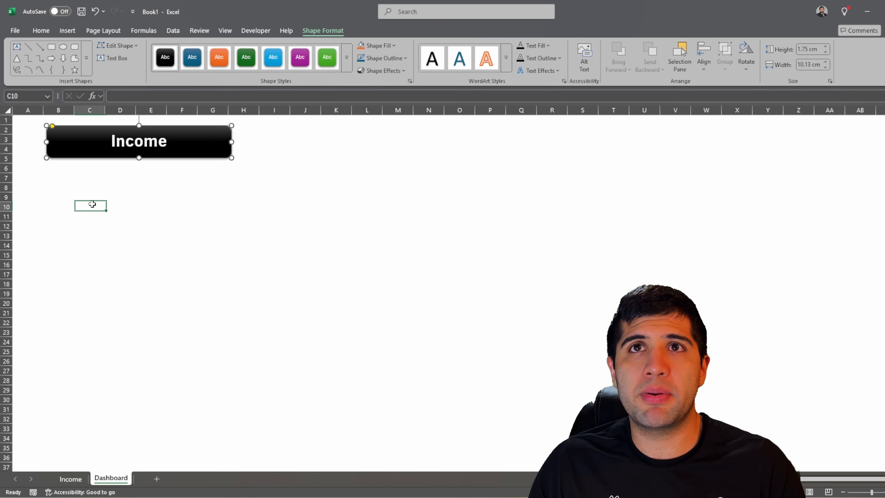
{"action": "left_click", "coordinate": [67, 30]}
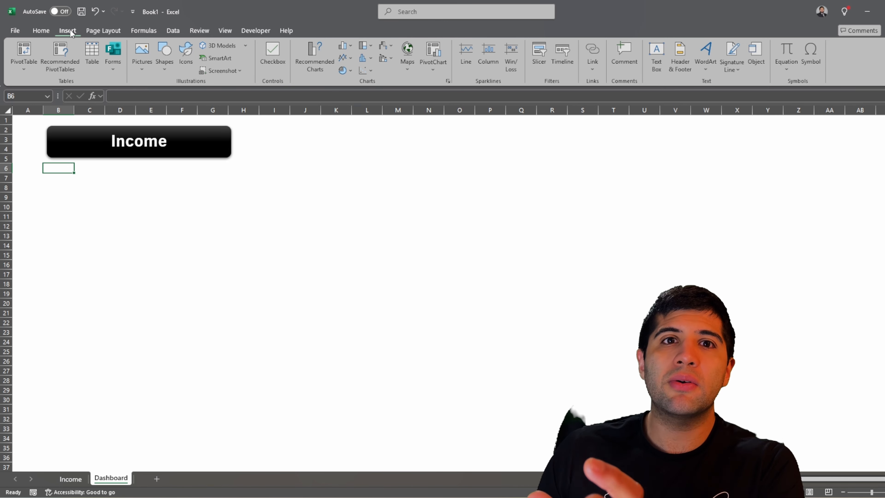
{"action": "left_click", "coordinate": [350, 71]}
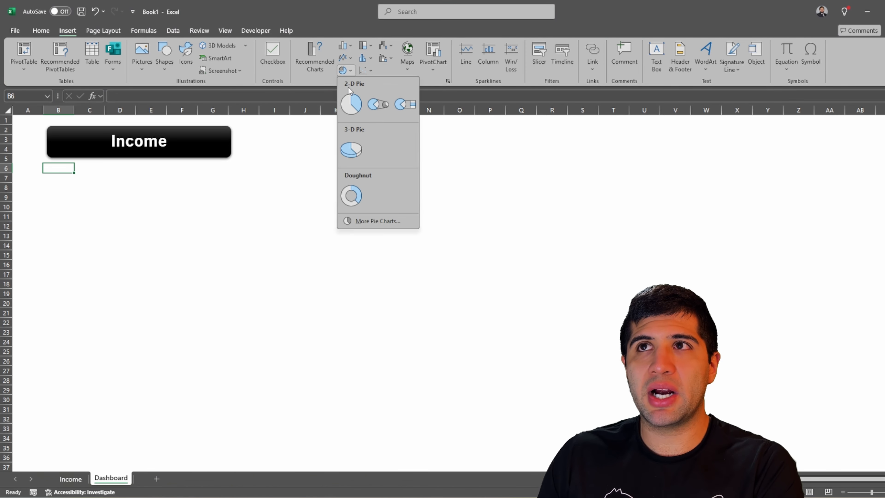
{"action": "left_click", "coordinate": [352, 103]}
{"action": "left_click_drag", "start_coordinate": [368, 231], "coordinate": [77, 233]}
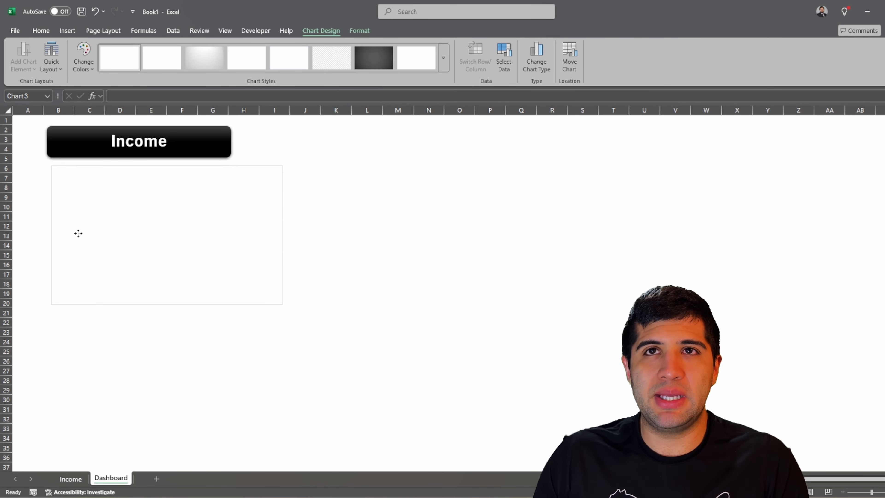
{"action": "left_click", "coordinate": [286, 237]}
{"action": "left_click", "coordinate": [263, 231]}
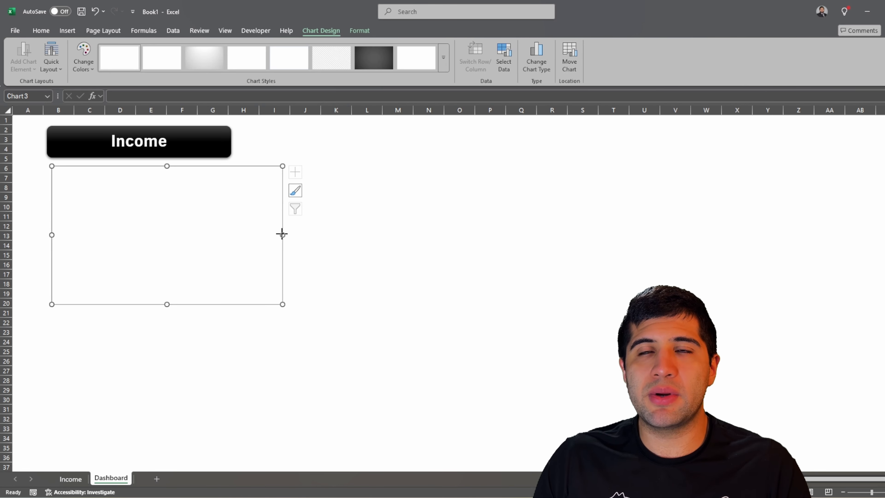
{"action": "left_click_drag", "start_coordinate": [282, 235], "coordinate": [228, 224]}
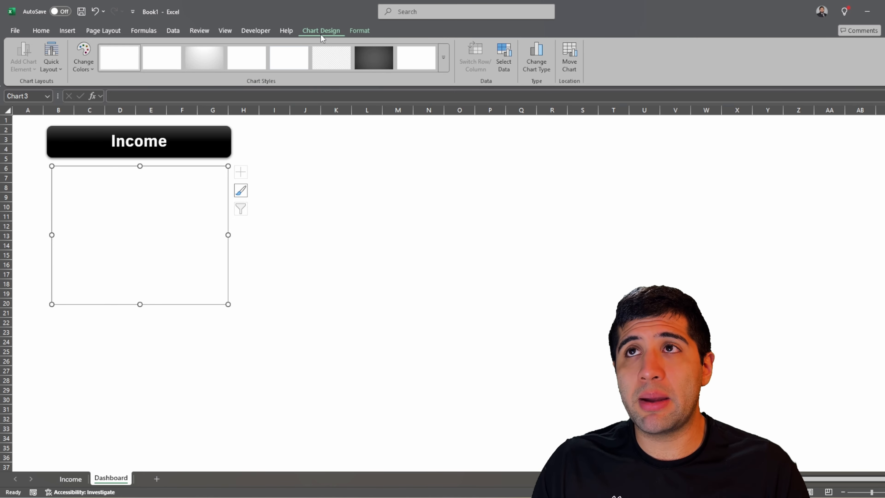
Add a series to the pie chart, named from Income!I1 with values from Income!J3:J5.
{"action": "left_click", "coordinate": [504, 55]}
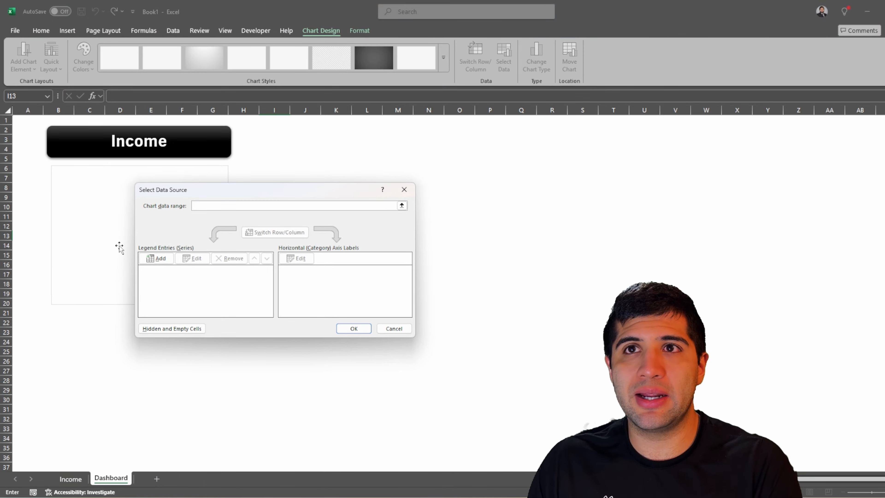
{"action": "left_click", "coordinate": [156, 259]}
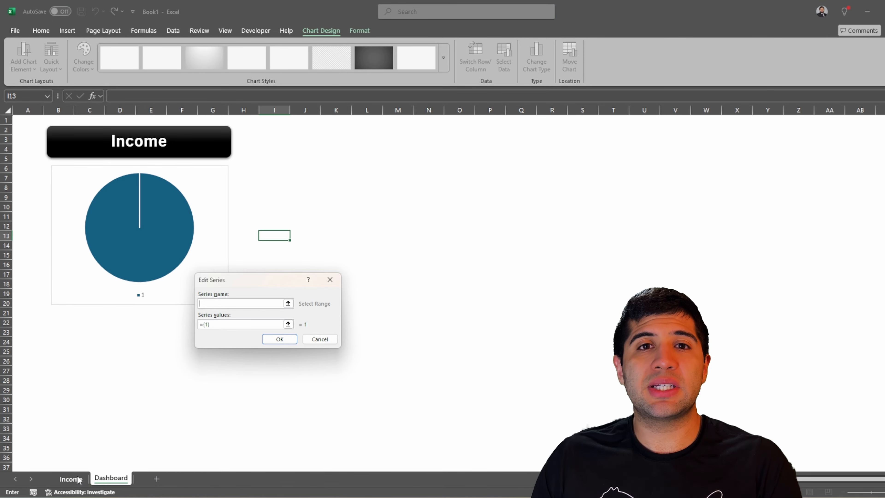
{"action": "left_click", "coordinate": [77, 480]}
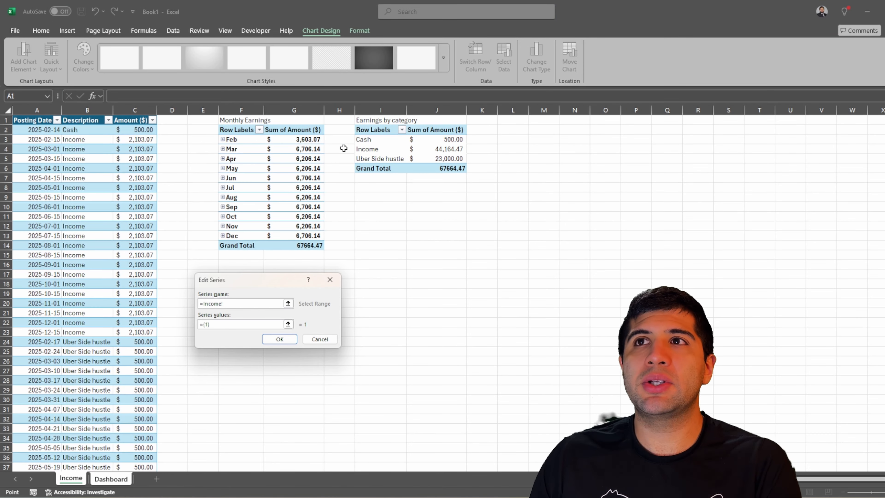
{"action": "left_click", "coordinate": [373, 120]}
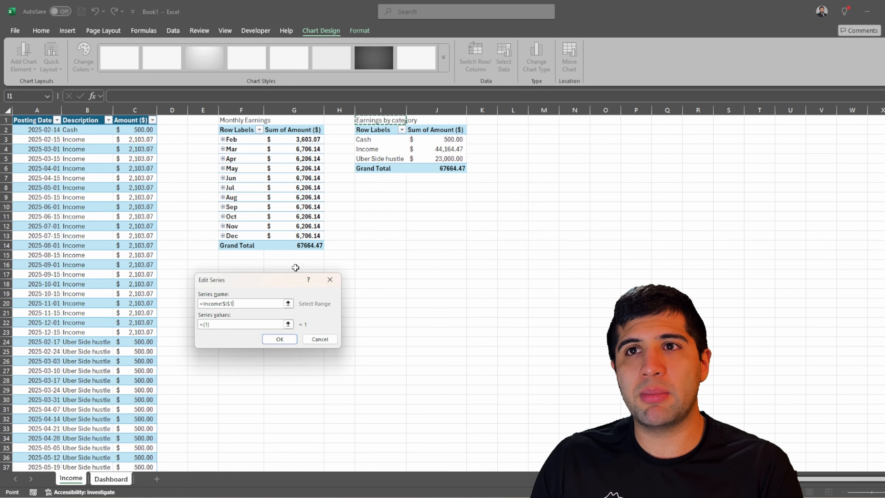
{"action": "left_click_drag", "start_coordinate": [212, 325], "coordinate": [197, 329]}
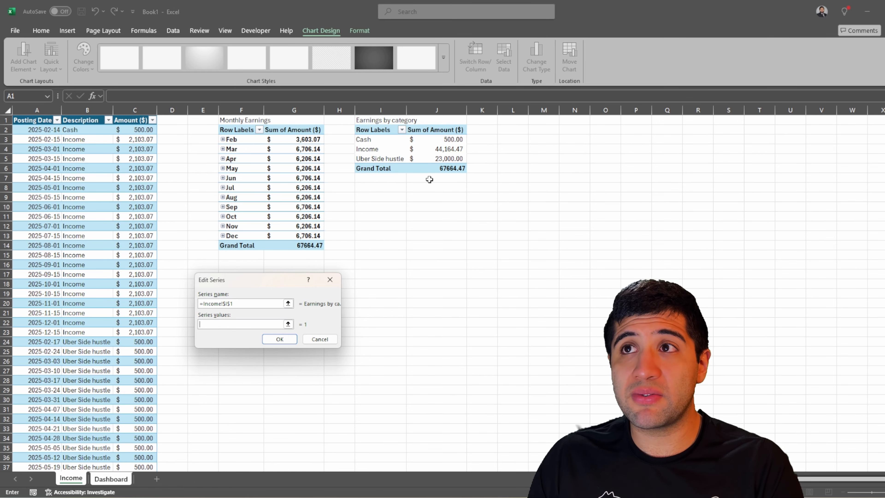
{"action": "left_click_drag", "start_coordinate": [451, 139], "coordinate": [451, 157]}
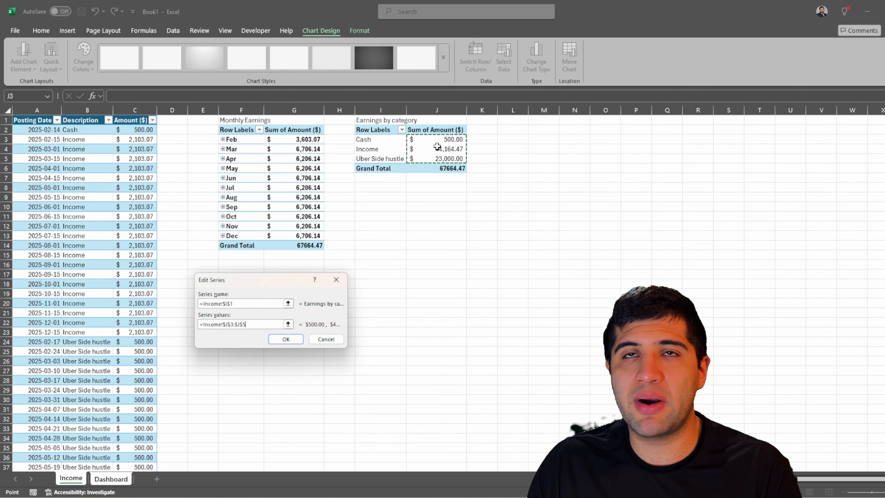
{"action": "left_click", "coordinate": [286, 338]}
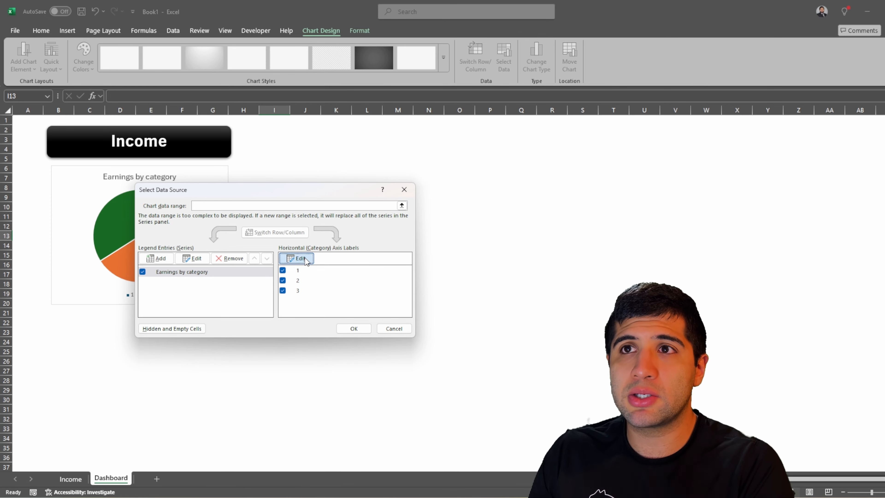
Set the pie chart's category labels to Income!I3:I5 and accept the data source.
{"action": "left_click", "coordinate": [300, 258]}
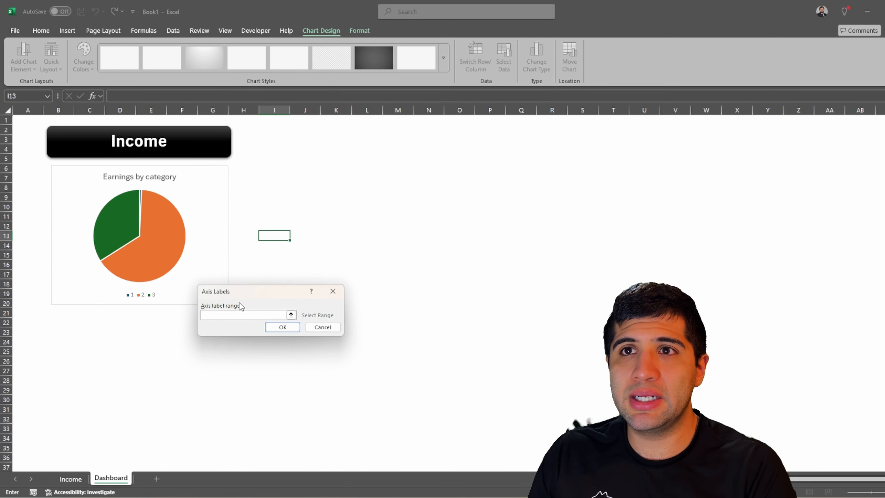
{"action": "left_click", "coordinate": [74, 482]}
{"action": "left_click_drag", "start_coordinate": [364, 139], "coordinate": [370, 158]}
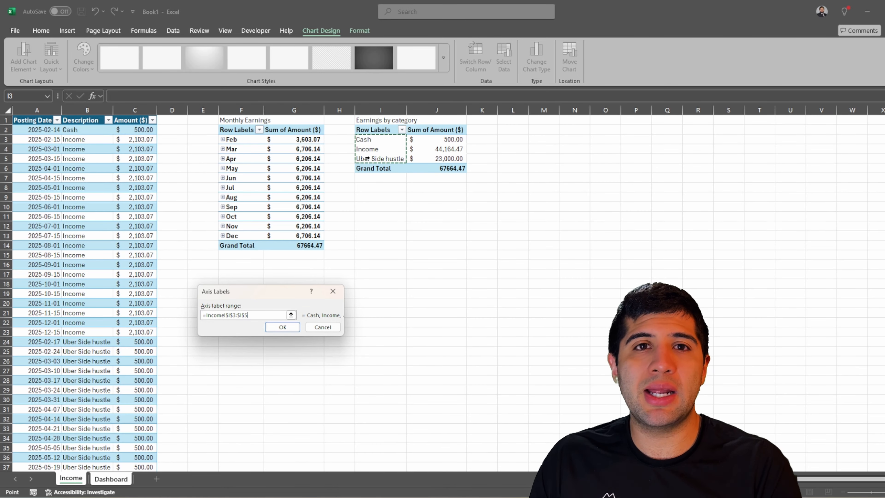
{"action": "left_click", "coordinate": [283, 328]}
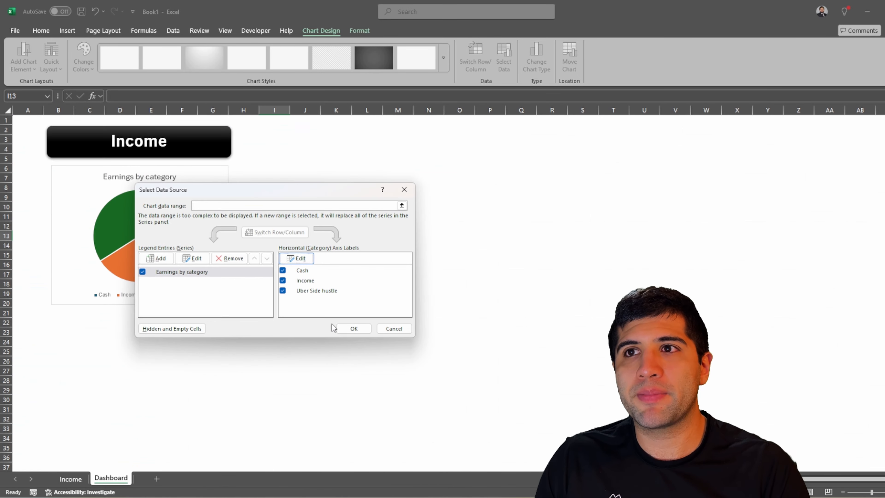
{"action": "left_click", "coordinate": [351, 328]}
{"action": "mouse_move", "coordinate": [163, 260]}
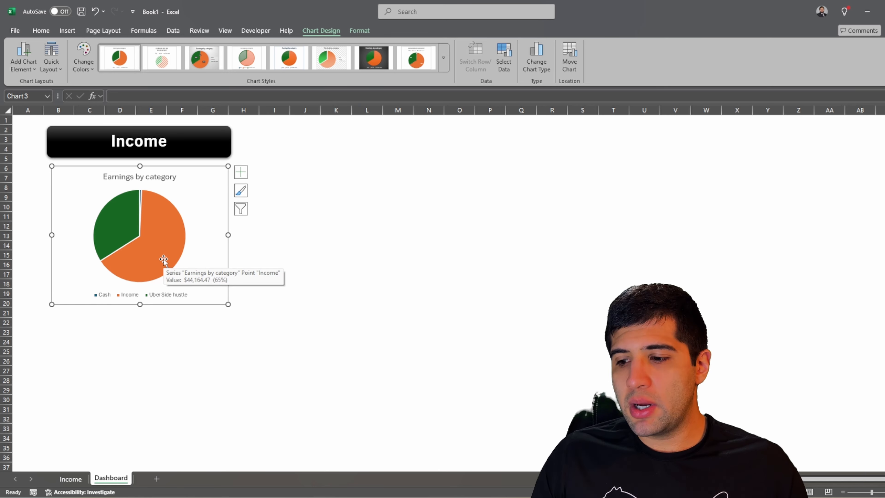
Apply the chart style with a bold uppercase title and coloured category labels outside the slices to the pie chart.
{"action": "left_click", "coordinate": [443, 64]}
{"action": "left_click", "coordinate": [116, 96]}
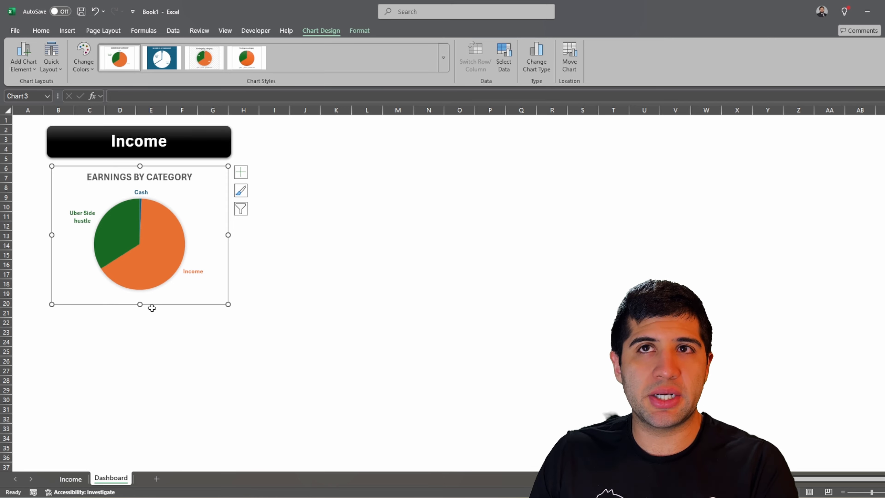
{"action": "left_click", "coordinate": [126, 371]}
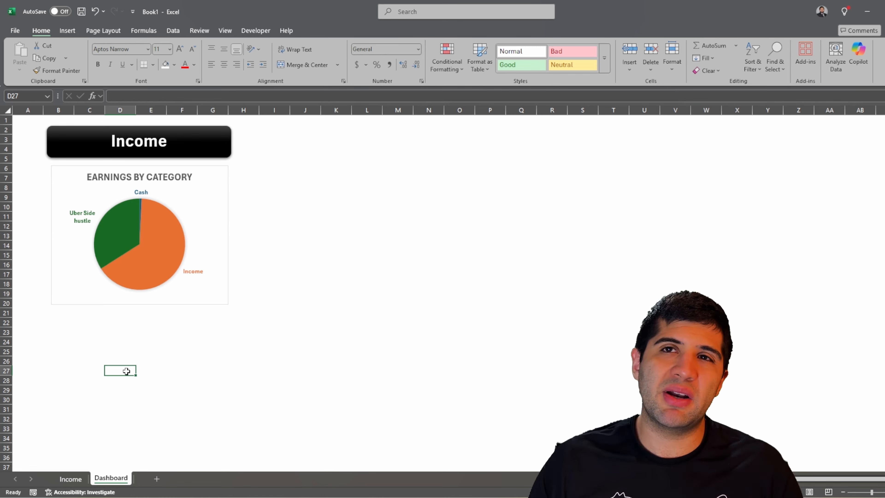
Insert an empty 2-D line chart and place it below the pie chart, starting at about B22.
{"action": "left_click", "coordinate": [68, 324]}
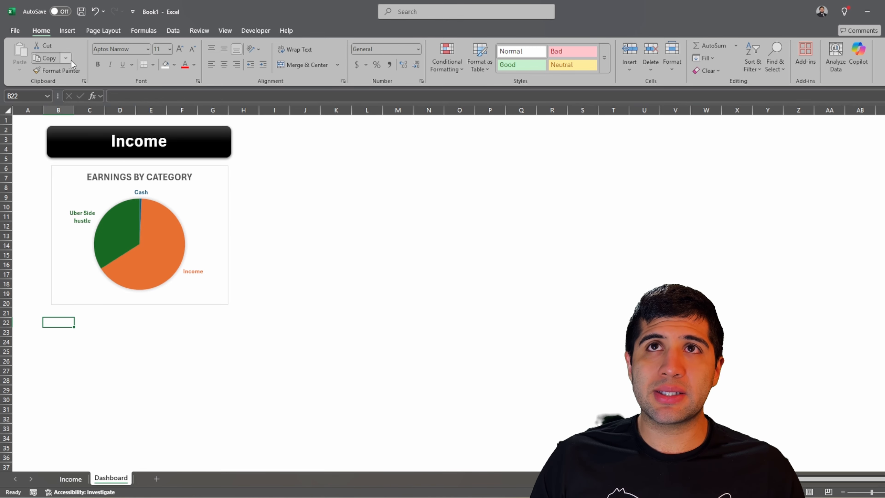
{"action": "left_click", "coordinate": [71, 35]}
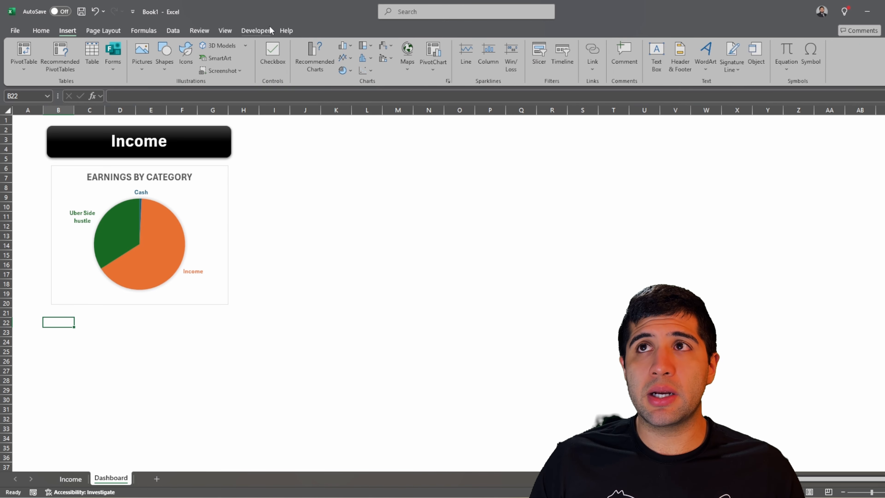
{"action": "left_click", "coordinate": [349, 59]}
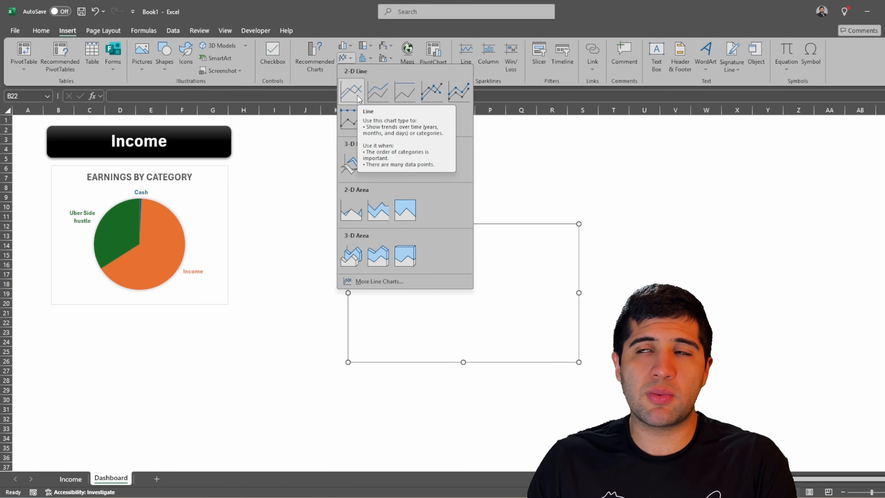
{"action": "left_click", "coordinate": [357, 95]}
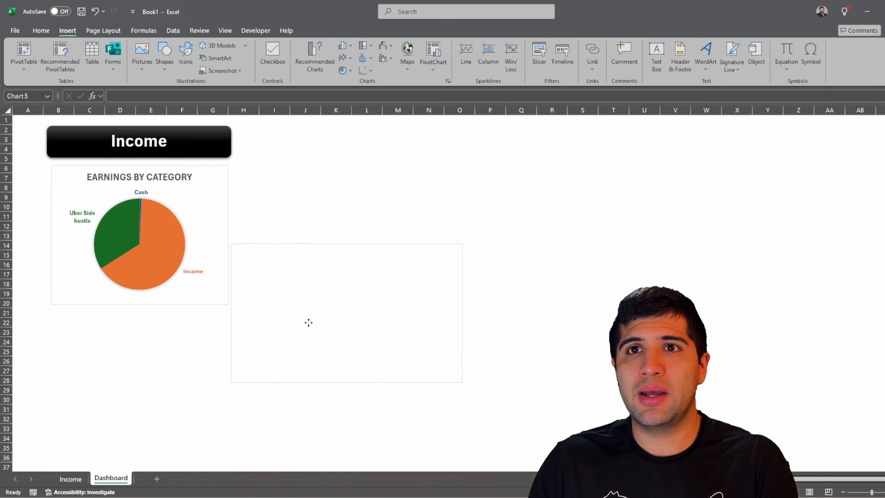
{"action": "left_click_drag", "start_coordinate": [309, 322], "coordinate": [129, 402]}
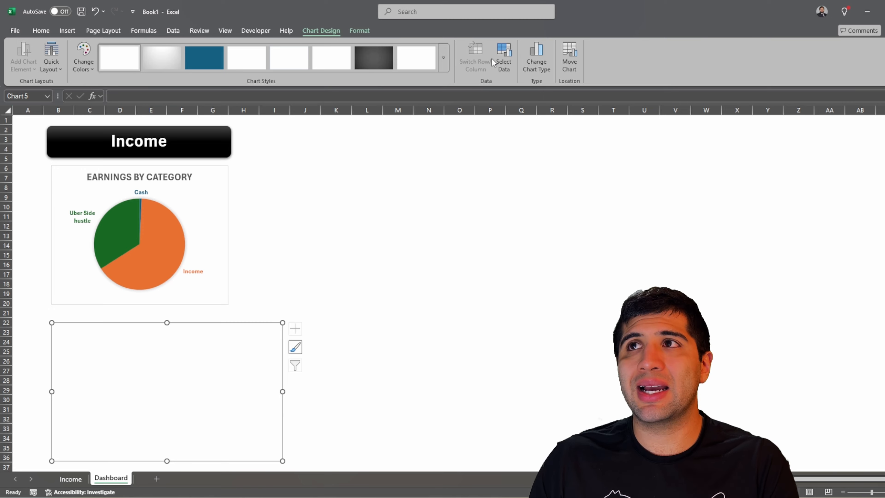
Add a series to the line chart, named from Income!F1 with values from Income!G3:G13.
{"action": "left_click", "coordinate": [502, 57]}
{"action": "left_click", "coordinate": [156, 259]}
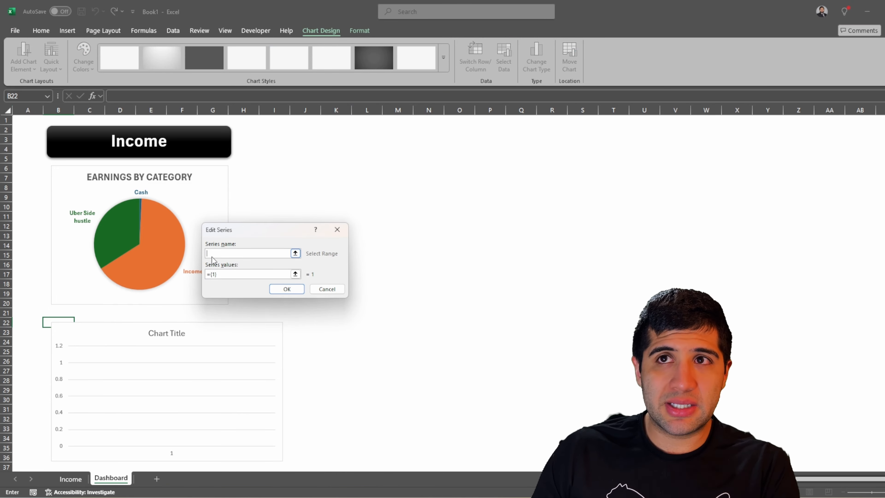
{"action": "left_click", "coordinate": [82, 479]}
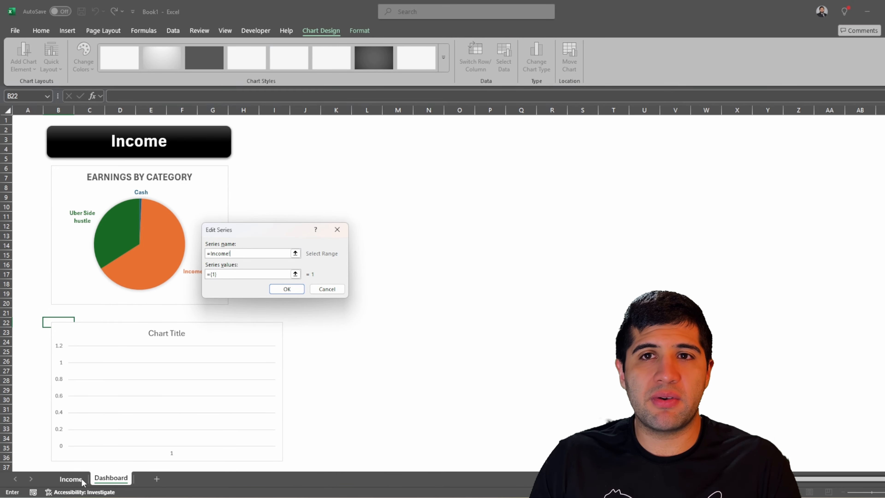
{"action": "left_click", "coordinate": [245, 121]}
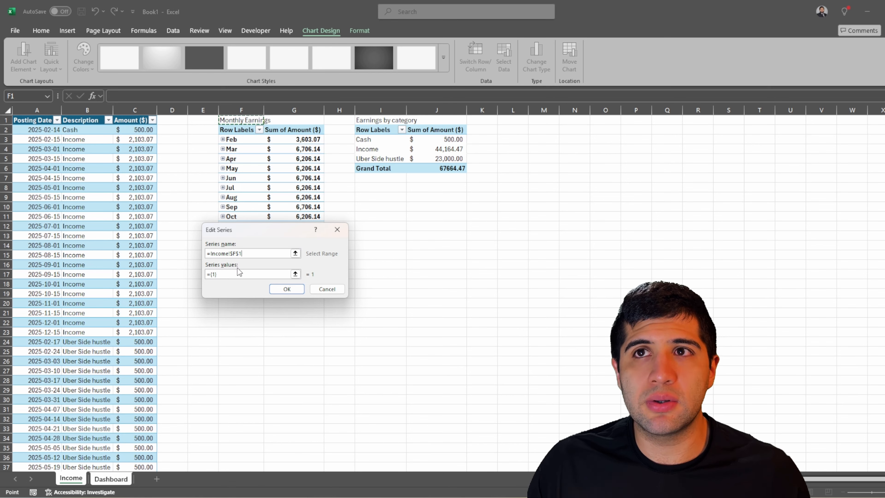
{"action": "left_click_drag", "start_coordinate": [291, 274], "coordinate": [208, 274]}
{"action": "key", "text": "BackSpace"}
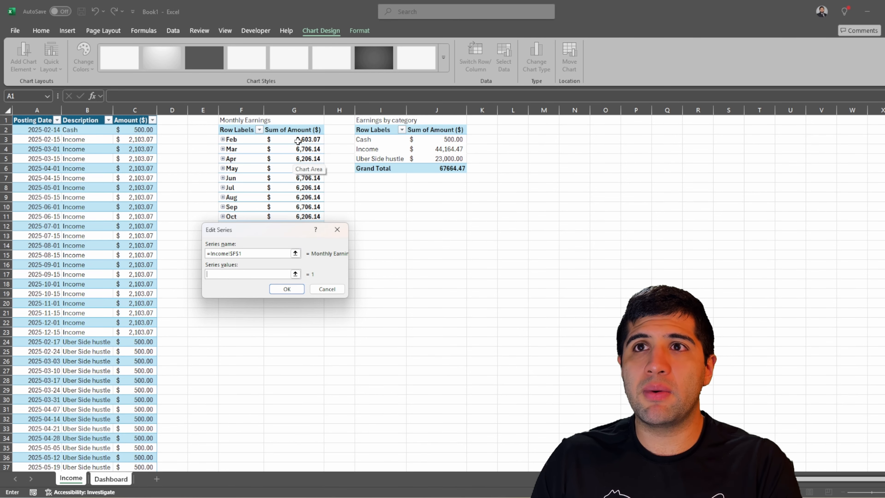
{"action": "left_click_drag", "start_coordinate": [298, 139], "coordinate": [300, 197]}
{"action": "left_click_drag", "start_coordinate": [289, 234], "coordinate": [281, 293]}
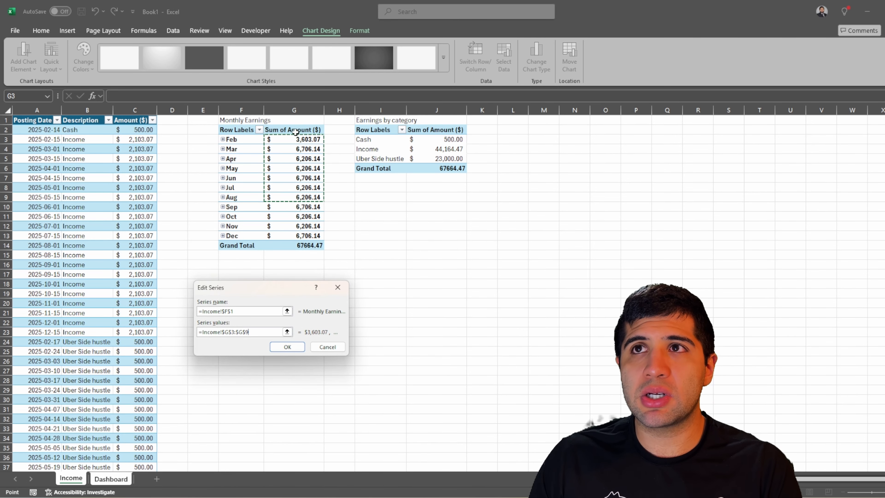
{"action": "left_click_drag", "start_coordinate": [296, 140], "coordinate": [294, 239]}
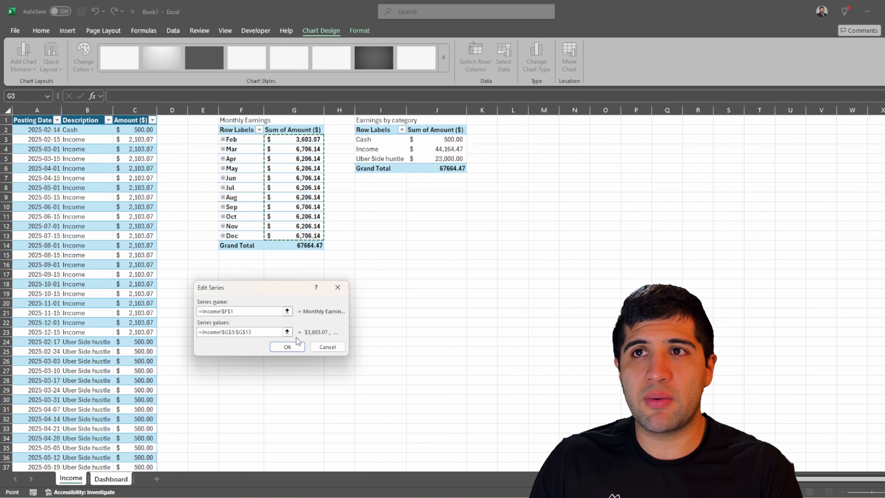
{"action": "left_click", "coordinate": [283, 347]}
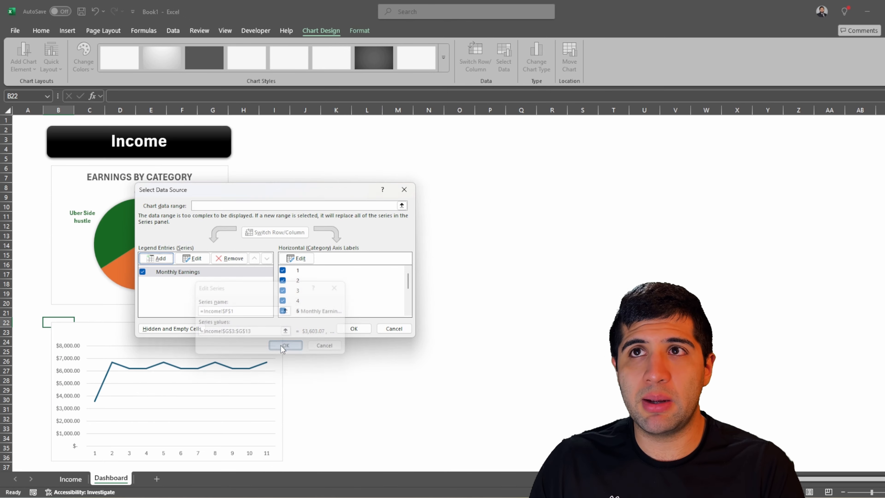
Set the line chart's horizontal axis labels to Income!F3:F13 and move the chart up to about row 21 on the Dashboard worksheet.
{"action": "left_click", "coordinate": [296, 258]}
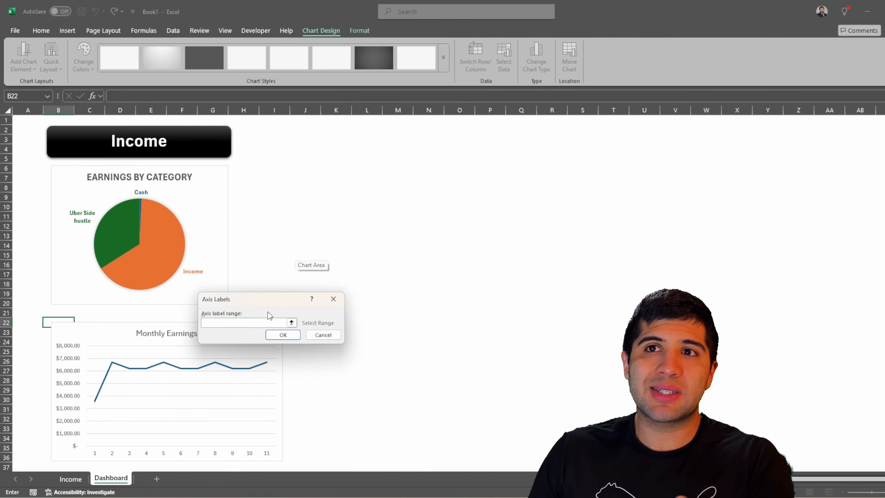
{"action": "left_click", "coordinate": [72, 478]}
{"action": "left_click_drag", "start_coordinate": [230, 139], "coordinate": [232, 236]}
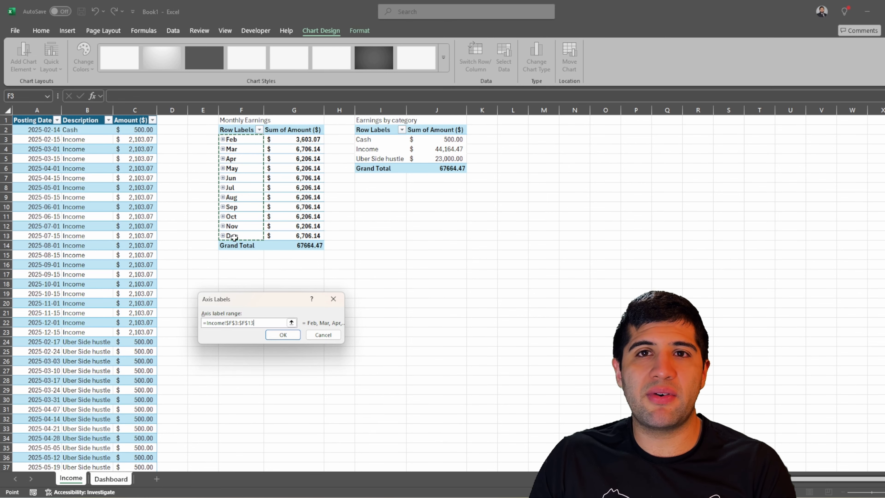
{"action": "left_click", "coordinate": [283, 335]}
{"action": "left_click", "coordinate": [340, 331]}
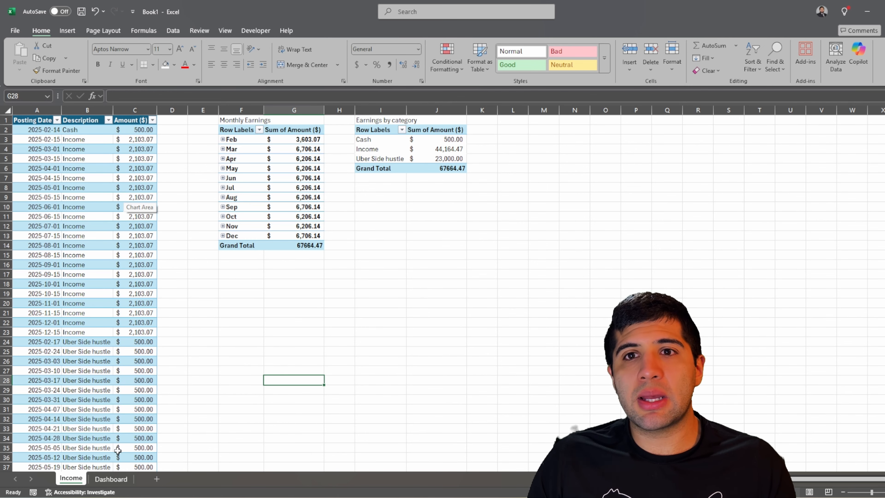
{"action": "left_click", "coordinate": [115, 480]}
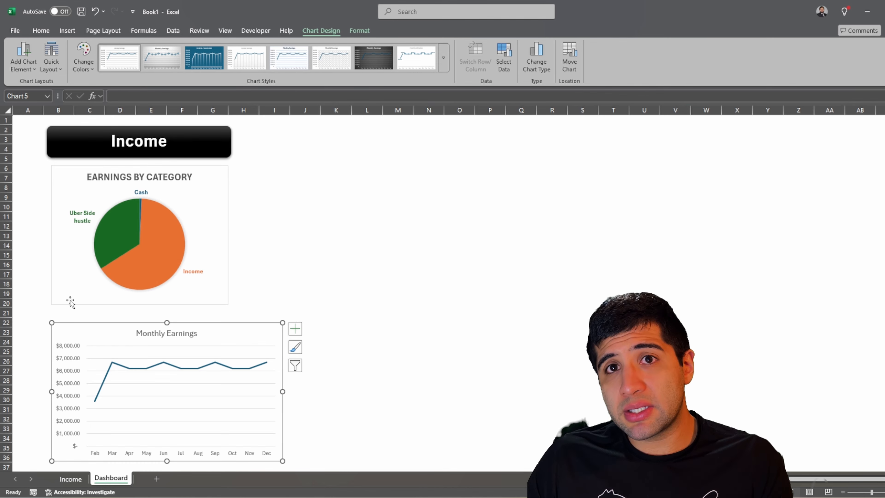
{"action": "left_click_drag", "start_coordinate": [100, 334], "coordinate": [100, 323]}
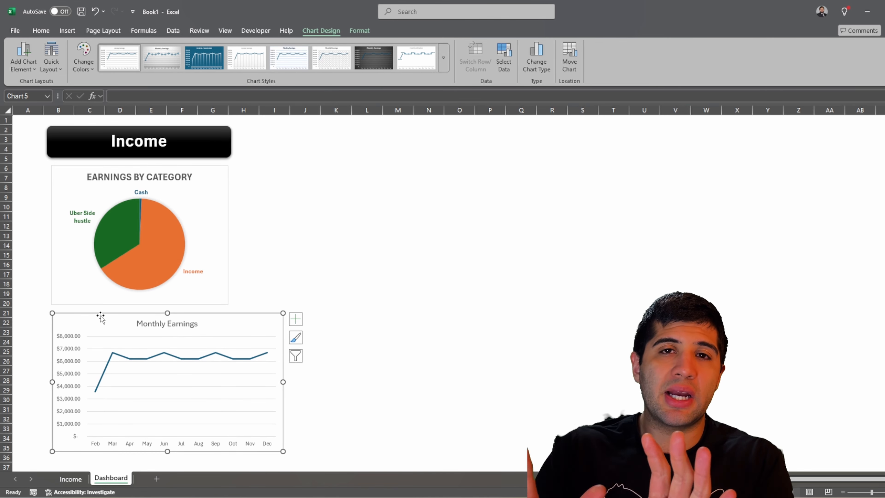